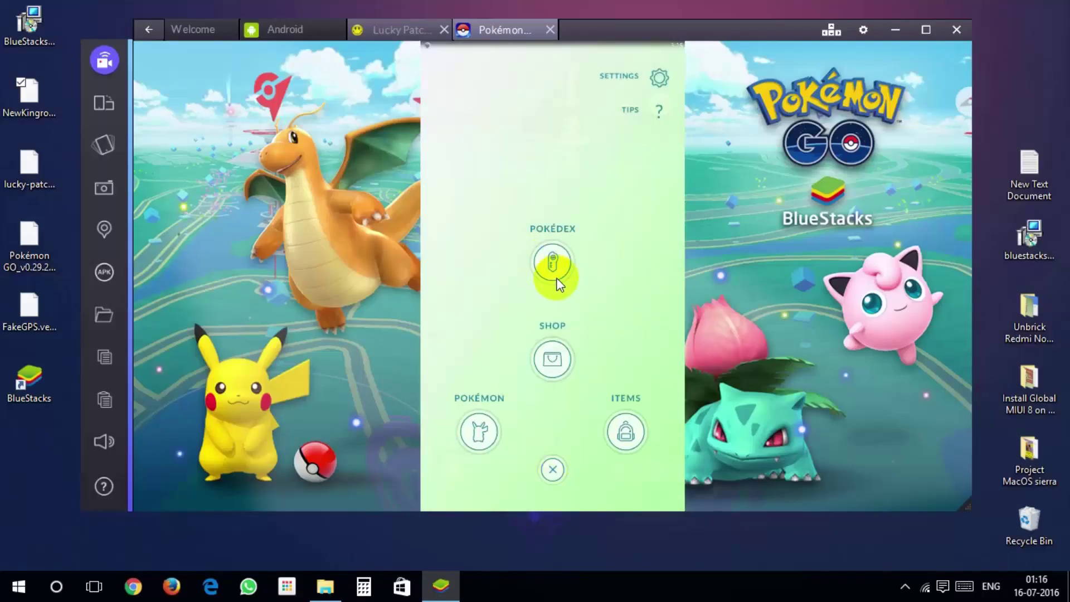
- Open the nearby PokéStop, try spinning its disc twice, then close it back to the map
left_click(554, 263)
left_click(552, 476)
left_click(528, 279)
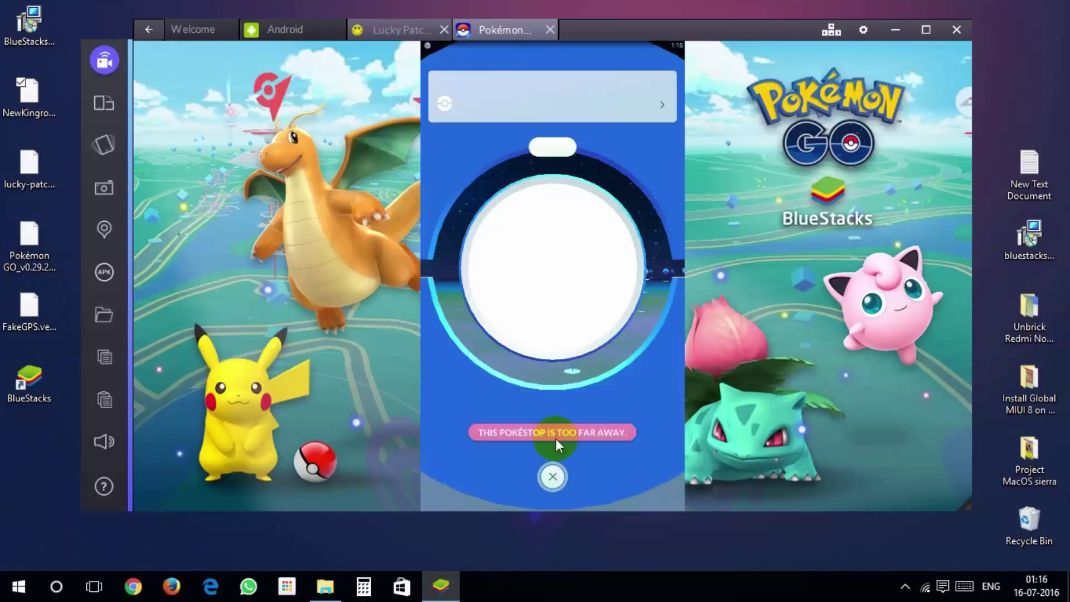
left_click(552, 468)
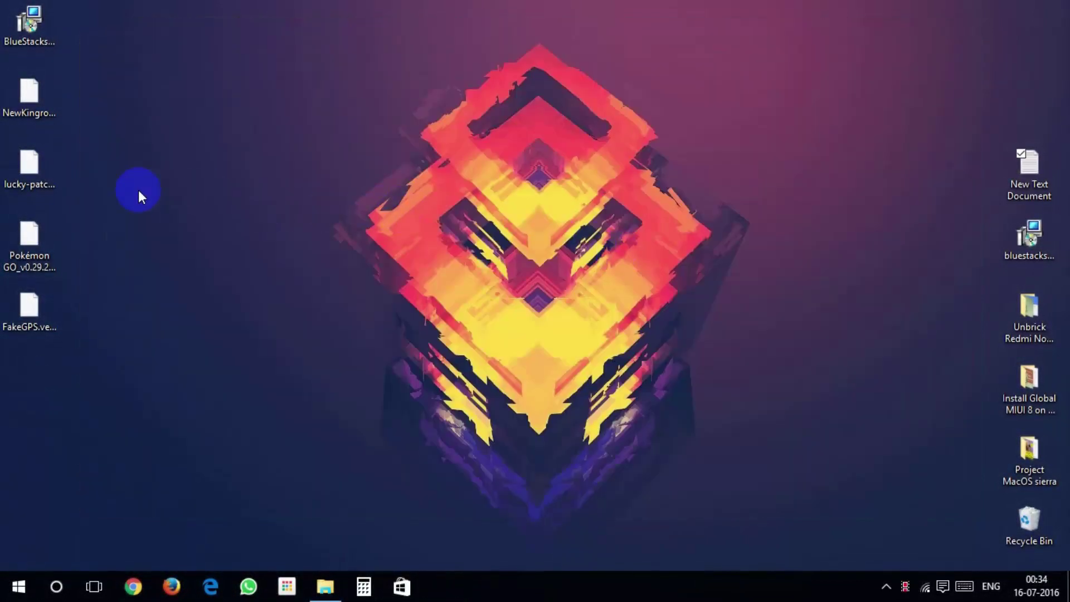
- Run the BlueStacks installer from the desktop and finish it with Start BlueStacks unticked
left_click_drag(91, 22, 11, 369)
left_click(108, 299)
double_click(27, 36)
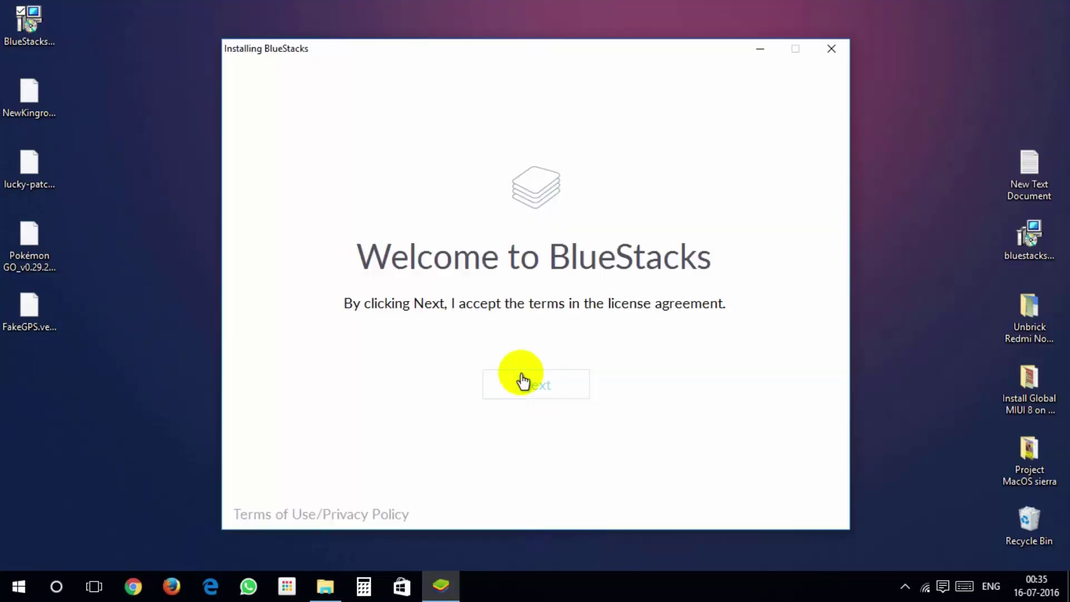
left_click(521, 380)
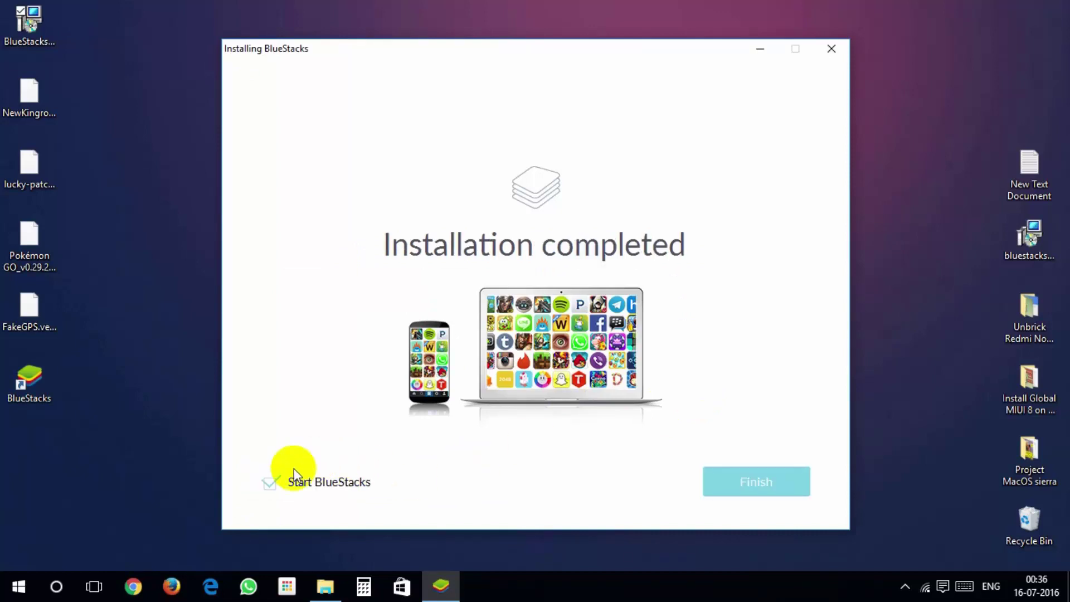
left_click(264, 484)
left_click(770, 478)
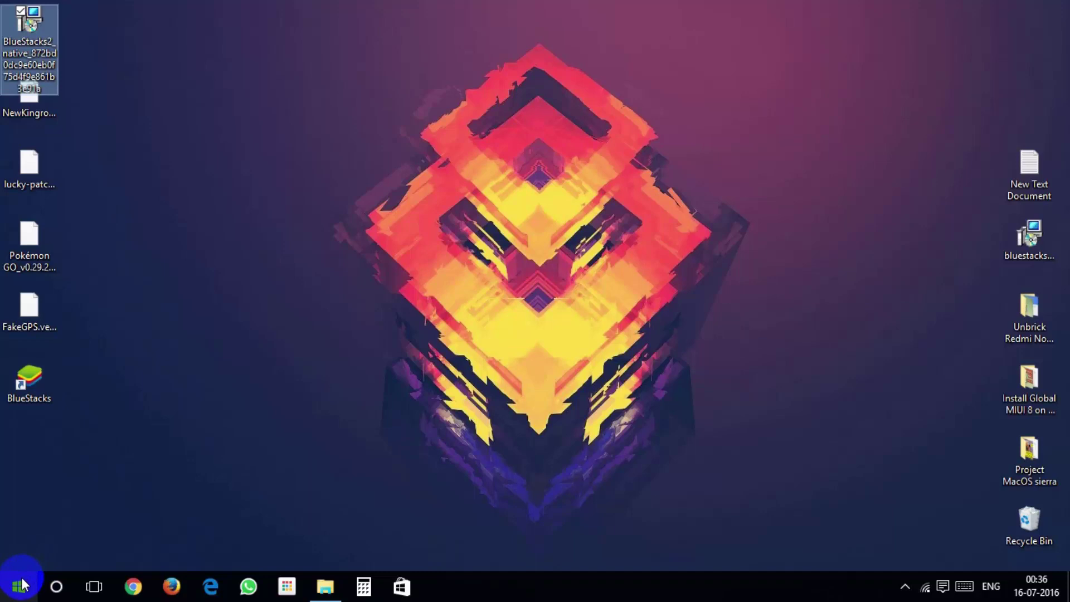
- Launch the Registry Editor by running regedit from the Run box
key("super+r")
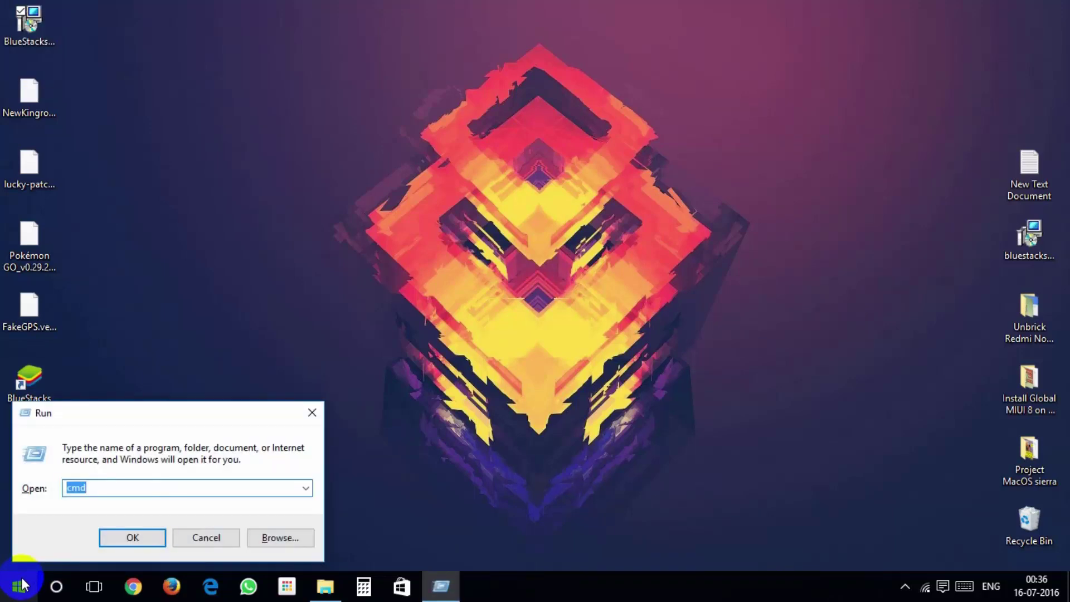
type("regedit")
key("Return")
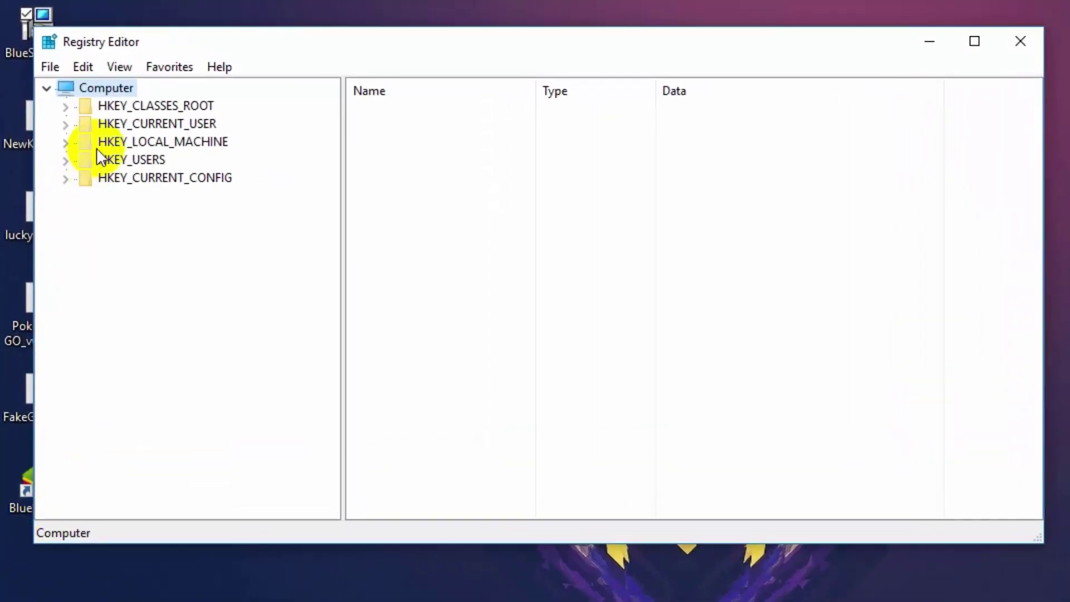
- Navigate to HKEY_LOCAL_MACHINE\SOFTWARE\BlueStacks\Guests\Android\Config and select its Camera value
left_click(66, 141)
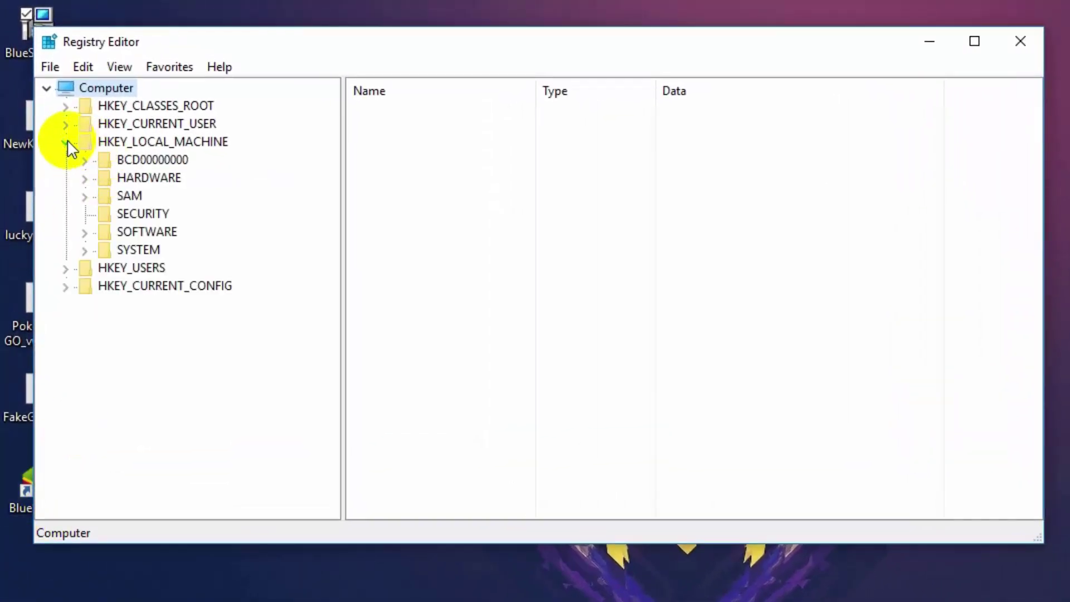
left_click(84, 232)
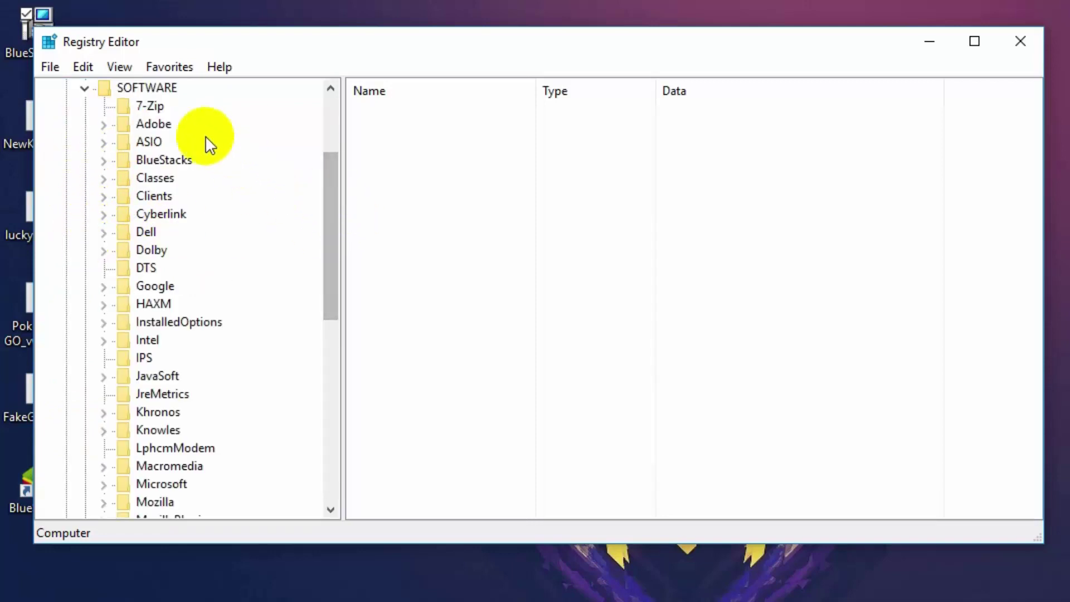
left_click(108, 161)
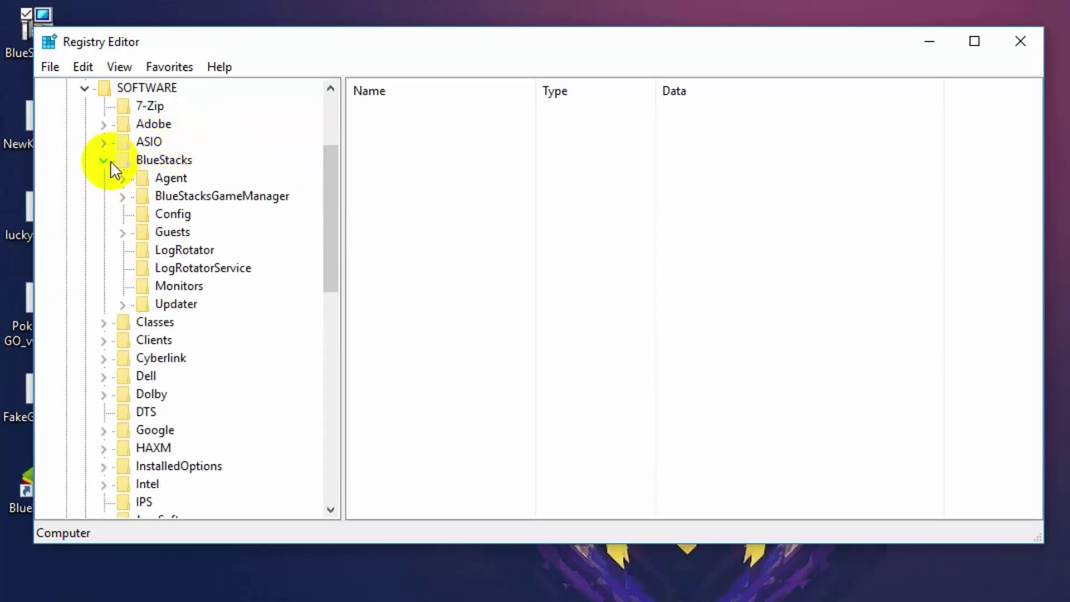
left_click(122, 233)
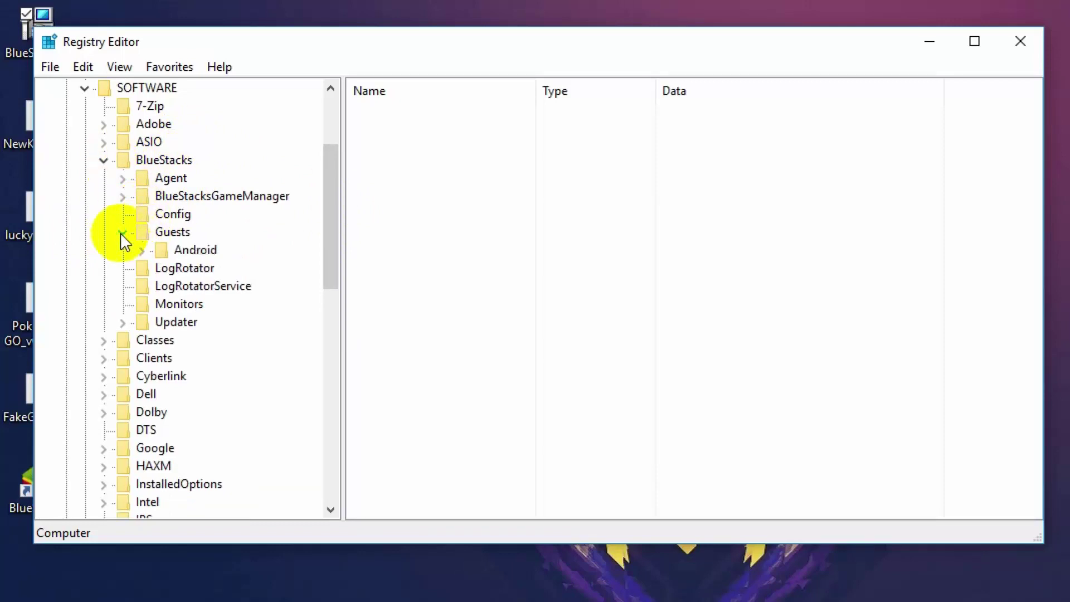
left_click(142, 252)
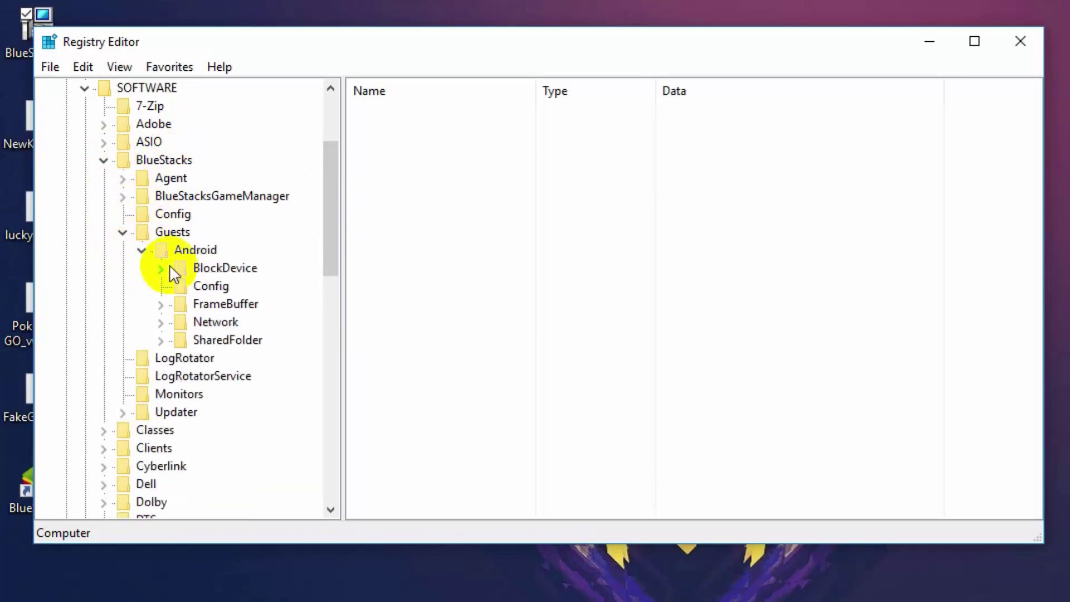
left_click(207, 284)
left_click(393, 153)
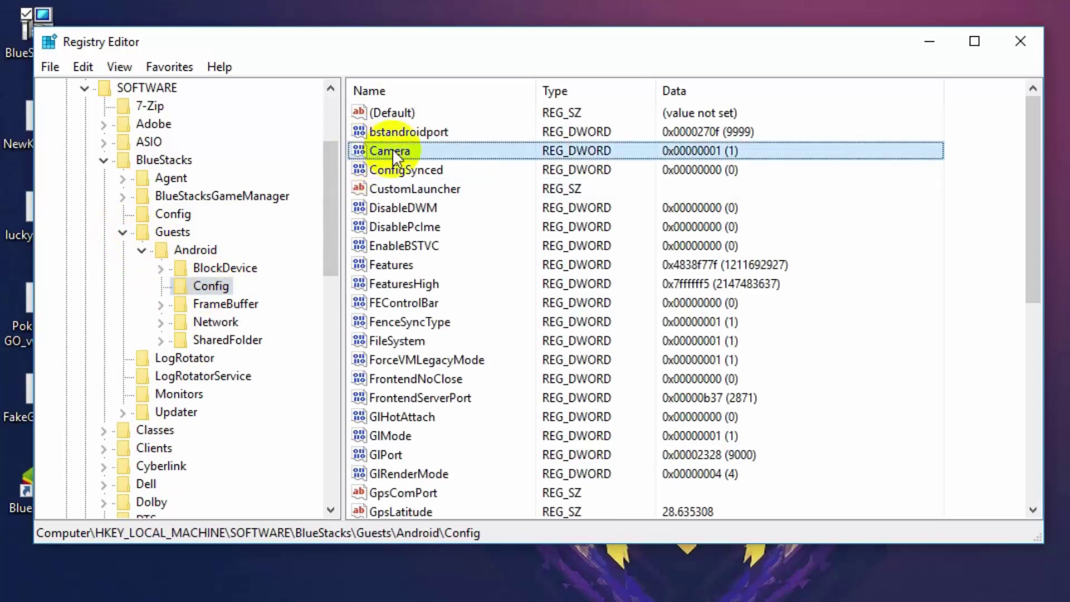
- Change the Camera value to decimal 0 and save it
right_click(393, 148)
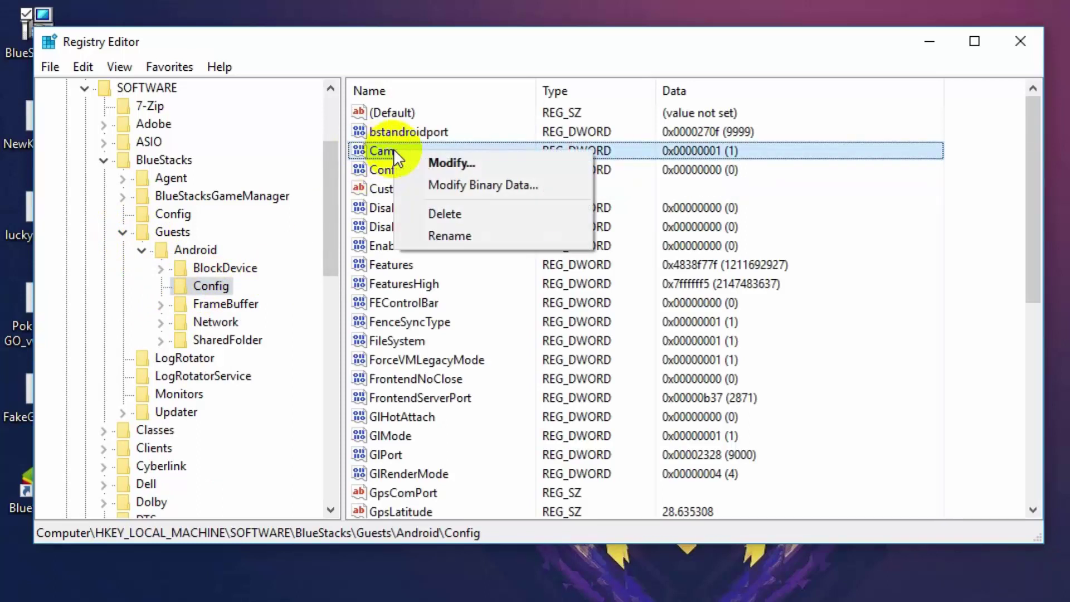
left_click(433, 163)
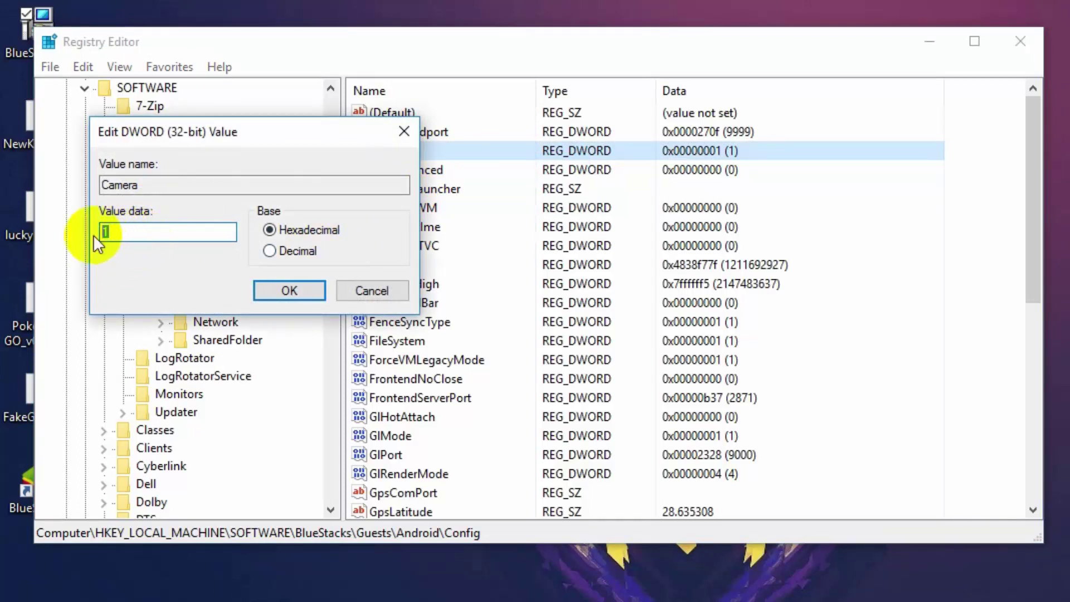
left_click(270, 253)
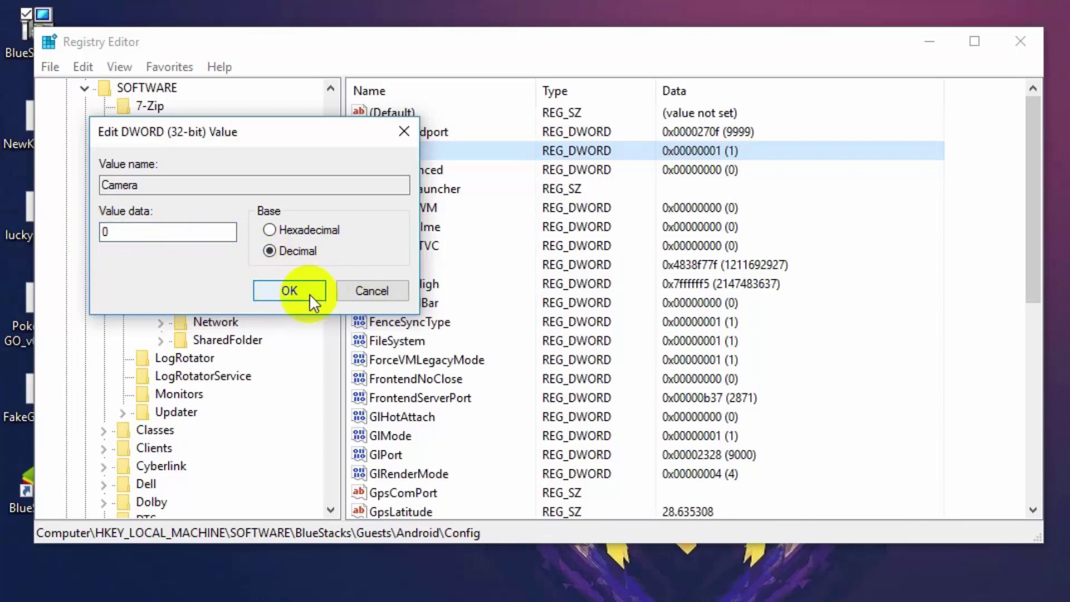
left_click(310, 292)
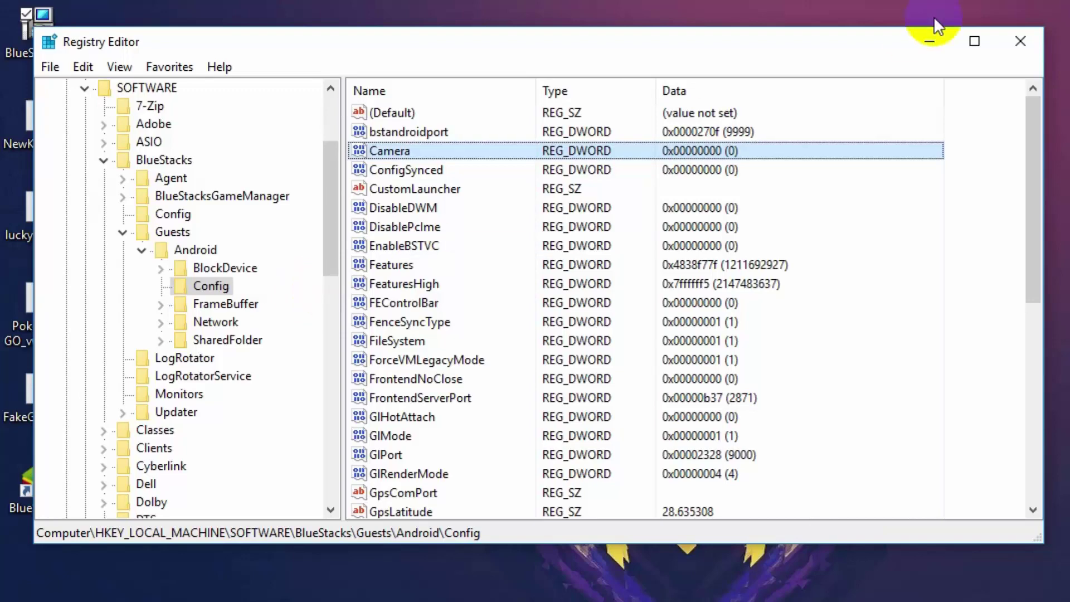
- Close Registry Editor, launch BlueStacks and dismiss the BlueStacks TV side panel
left_click(1024, 36)
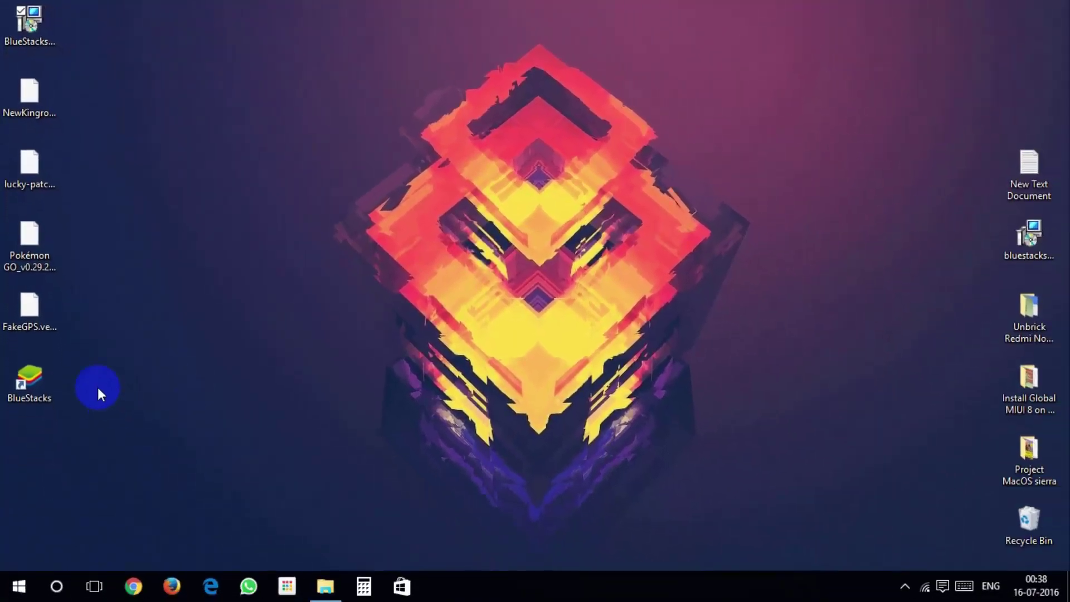
double_click(34, 383)
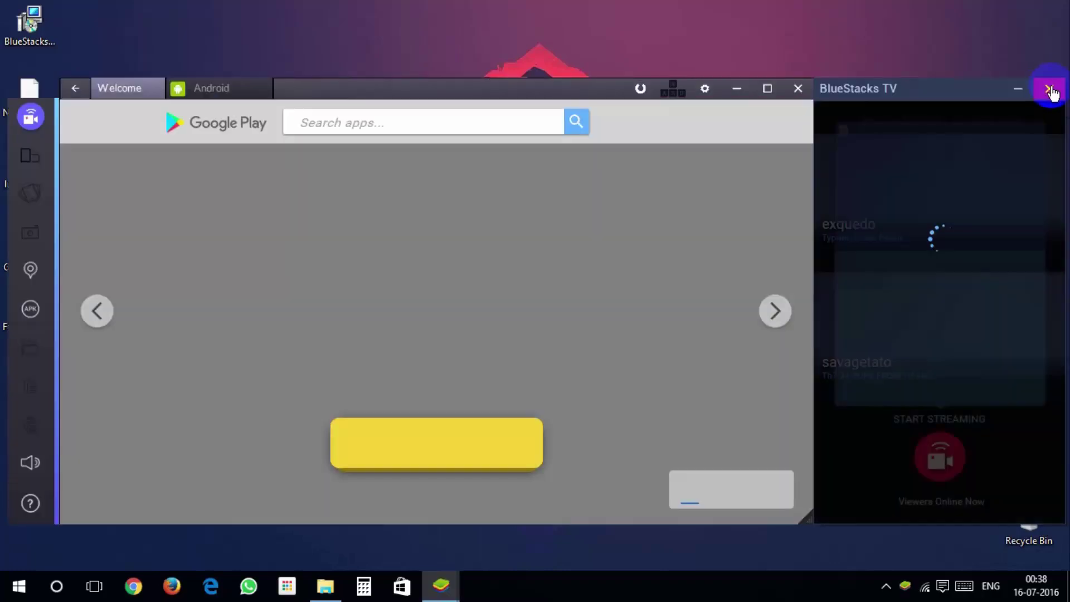
left_click(1050, 91)
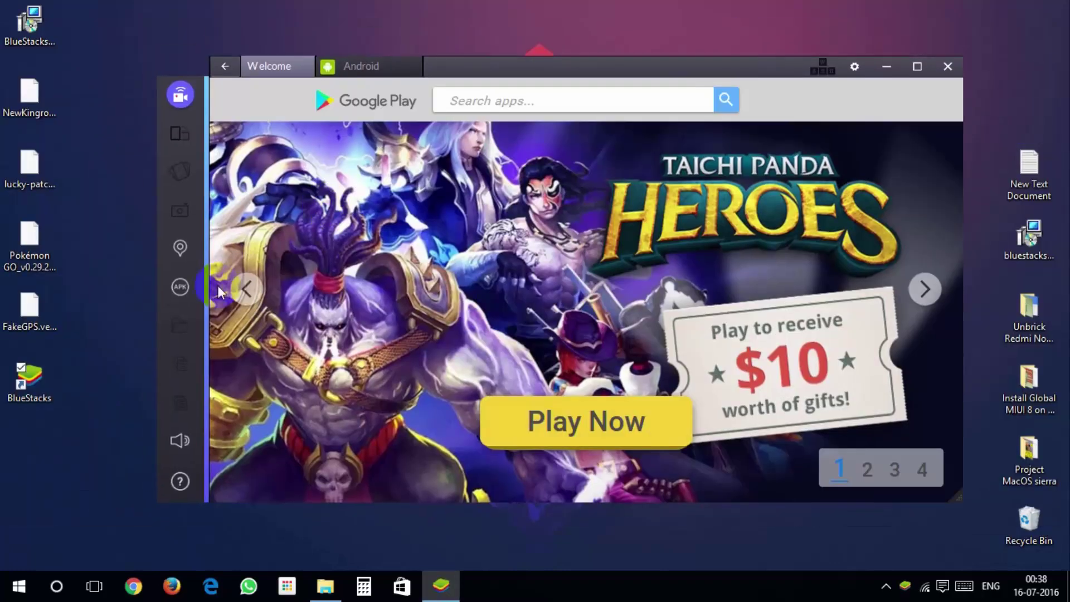
- Pick the NewKingroot APK from the Desktop to install
left_click(181, 288)
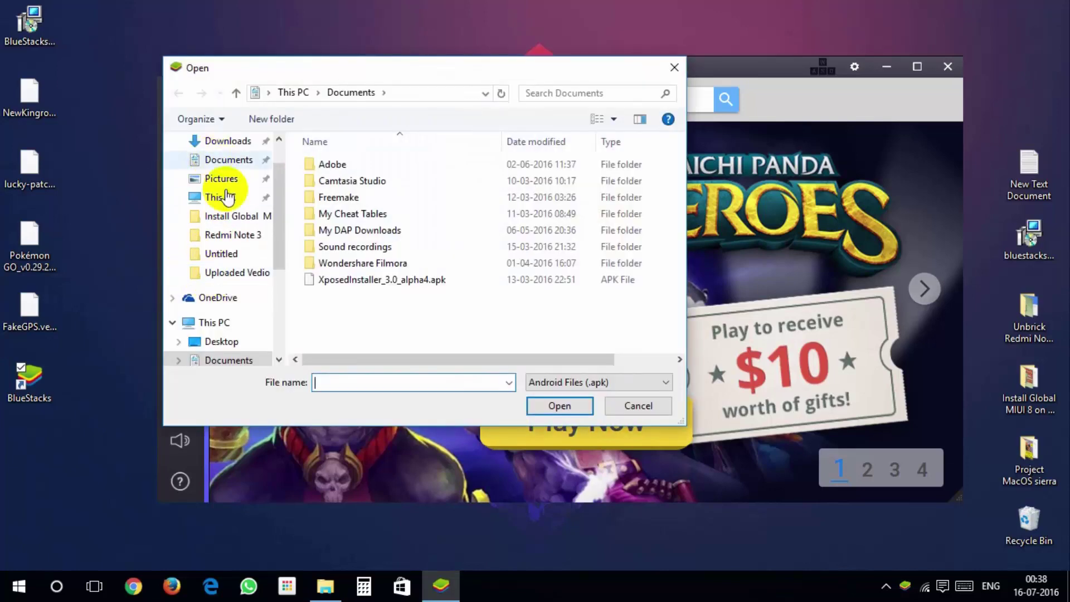
left_click(234, 167)
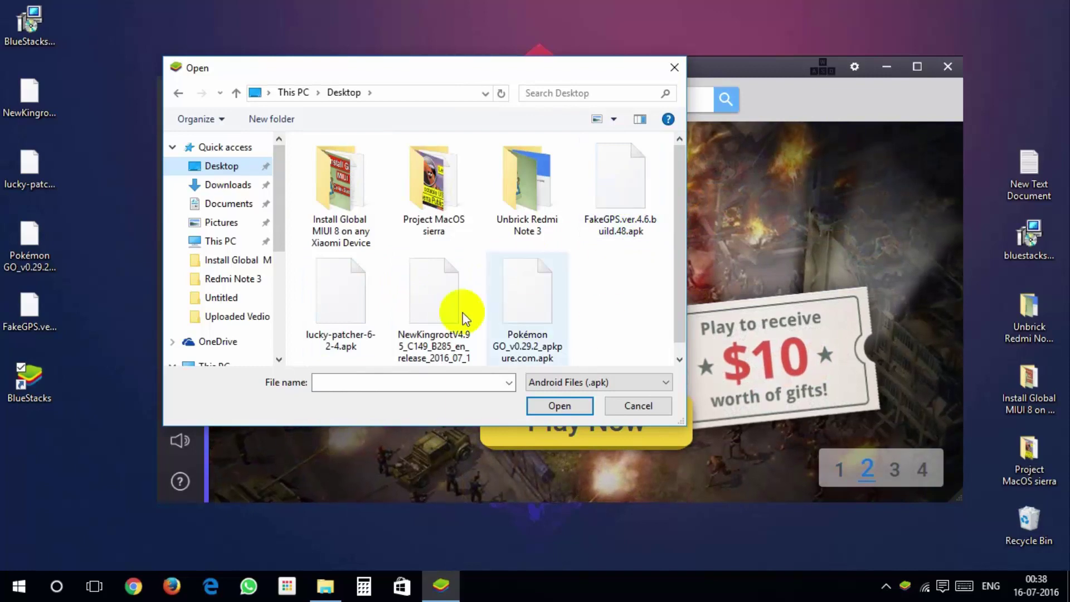
left_click(430, 303)
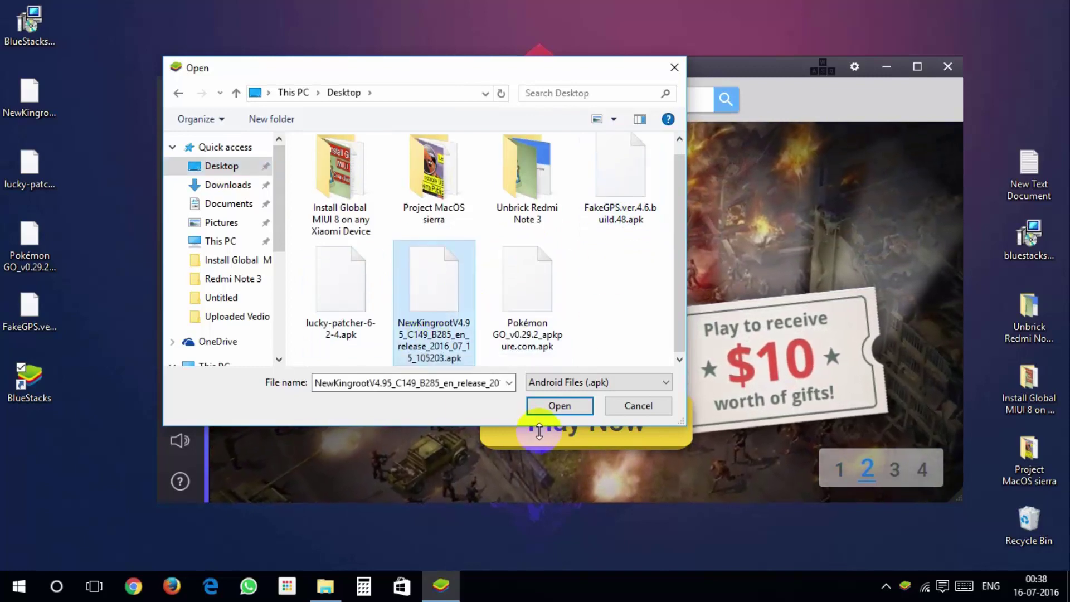
- Install the NewKingroot APK, launch KingRoot from All Apps and swipe through its intro slides
left_click(559, 406)
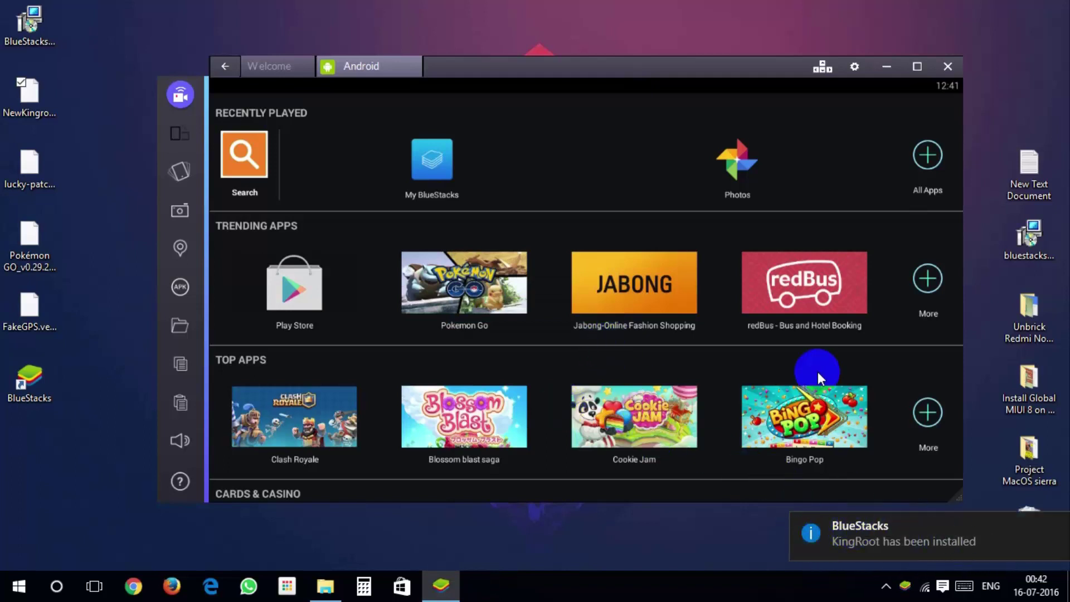
left_click(926, 155)
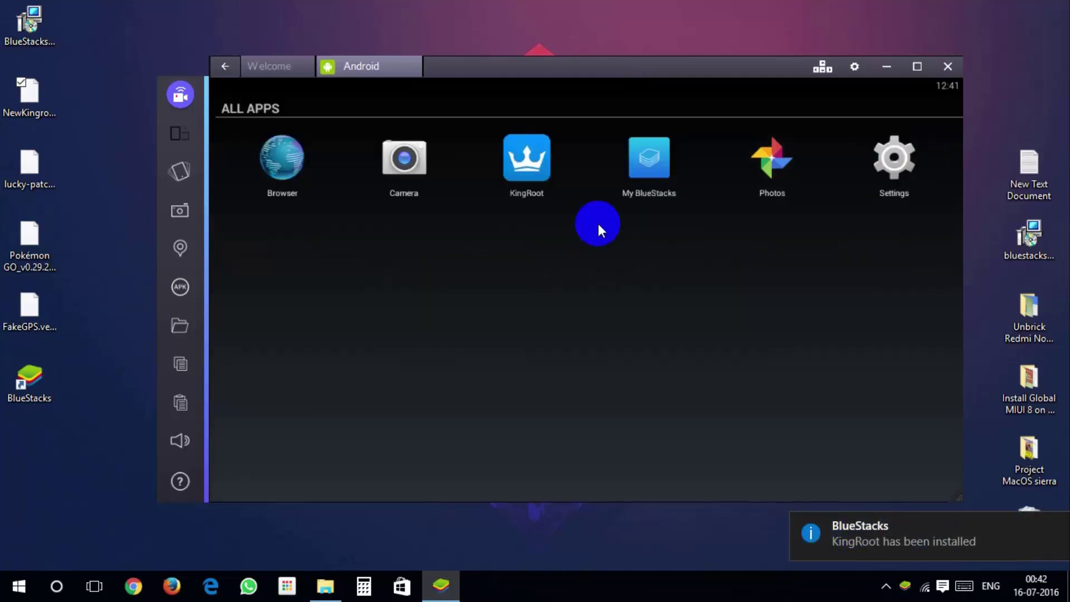
left_click(540, 150)
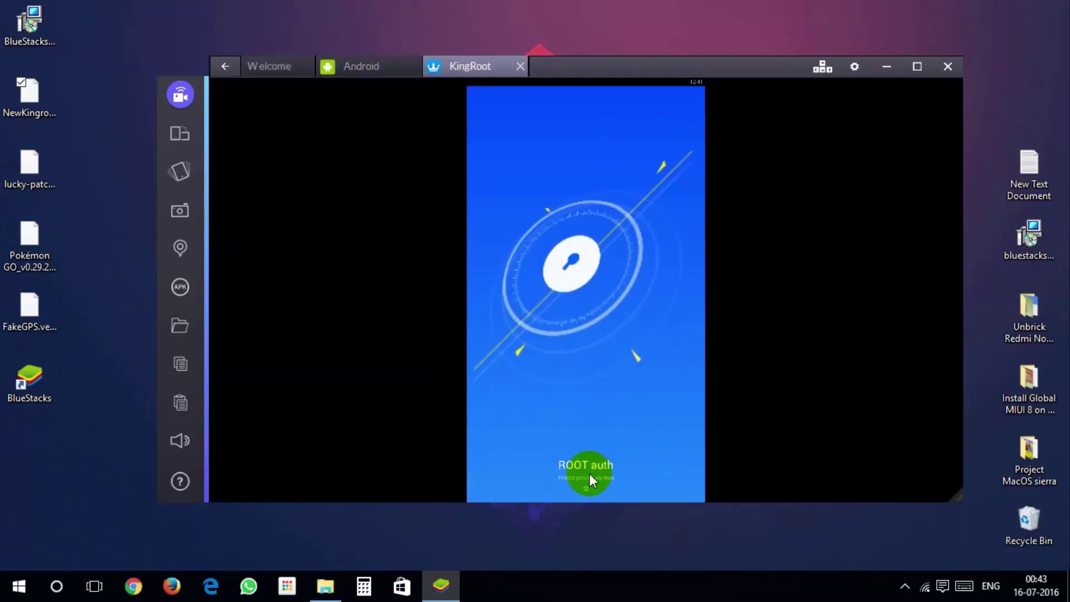
left_click_drag(590, 474, 593, 178)
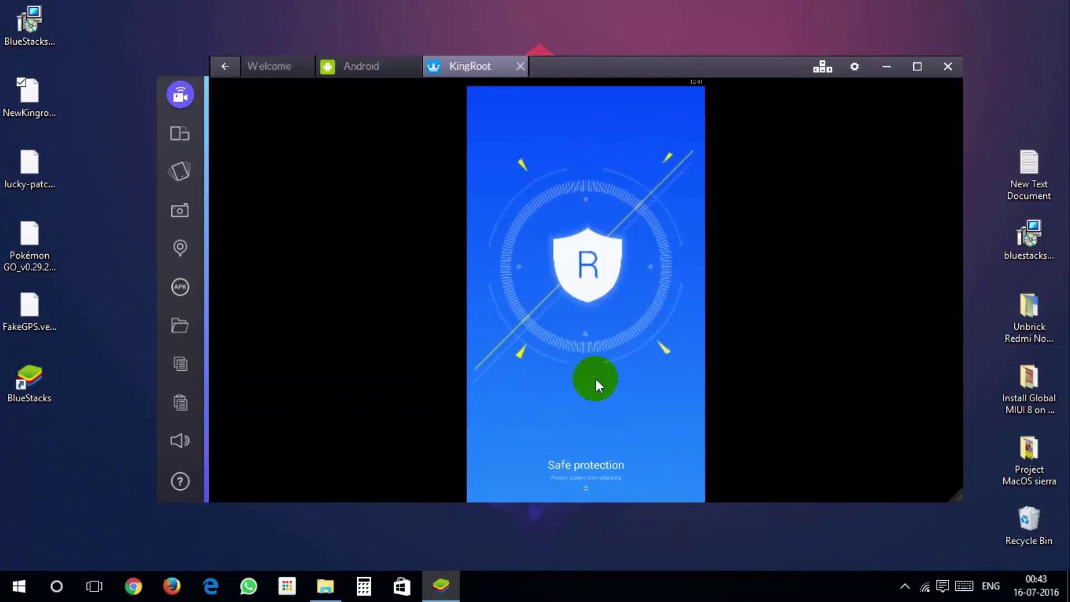
left_click_drag(597, 379, 586, 325)
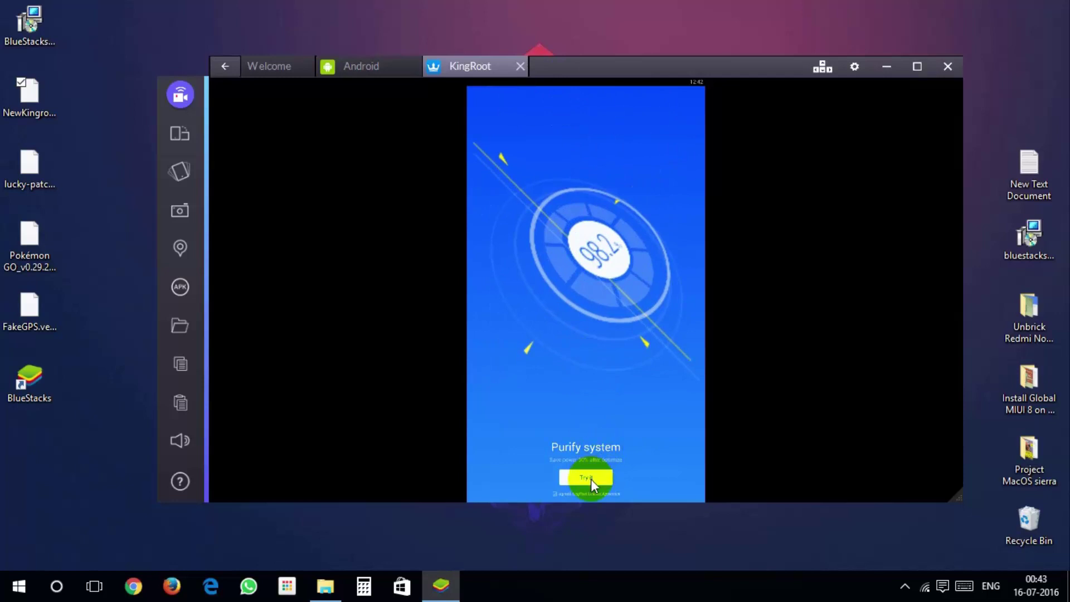
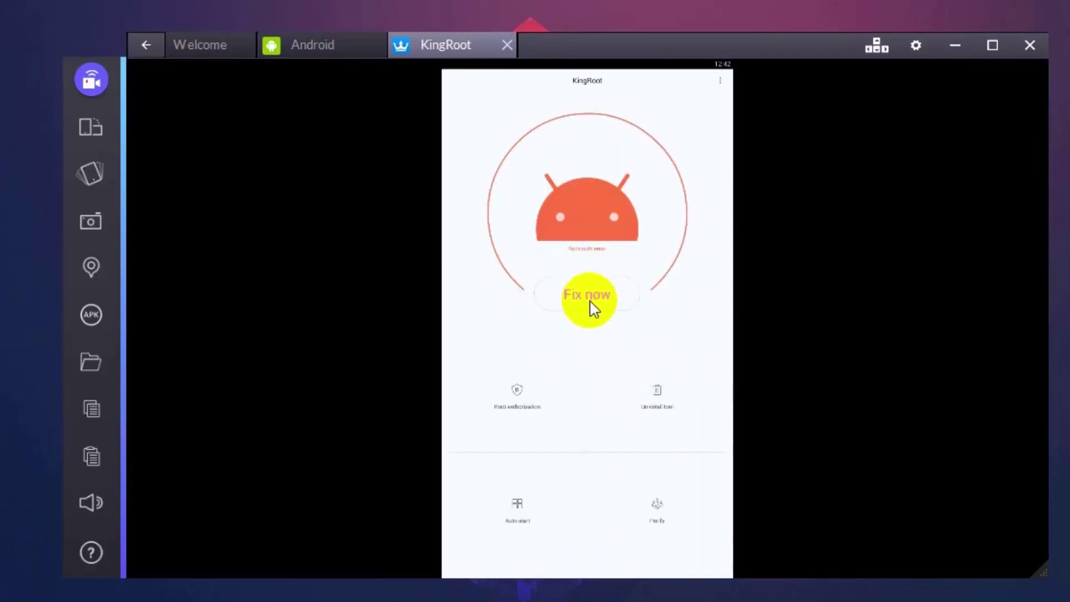
- Start KingRoot's Fix now process so root enabling begins inside BlueStacks
left_click(608, 298)
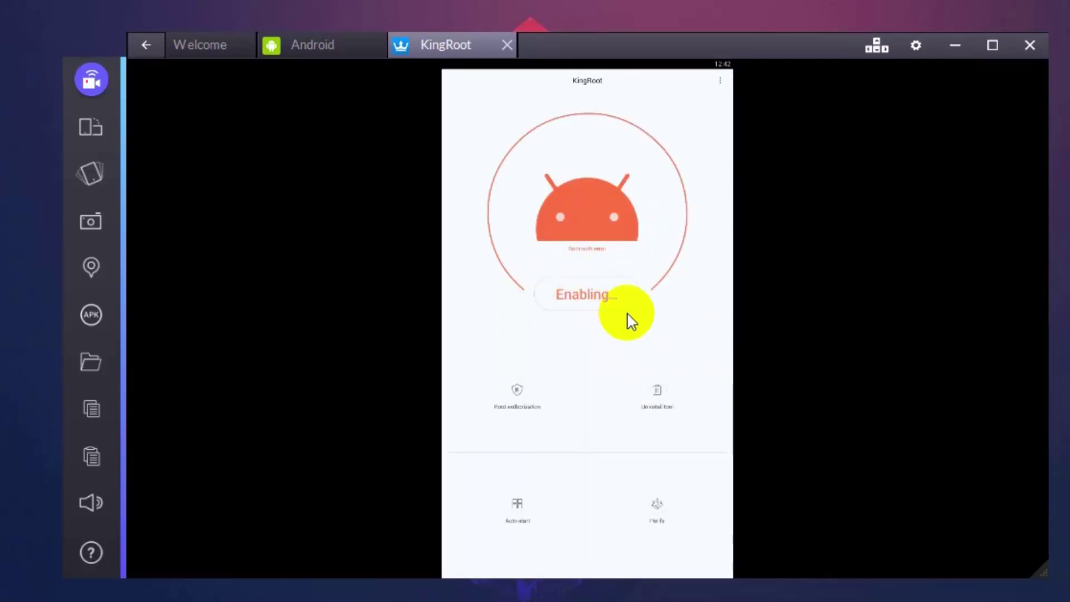
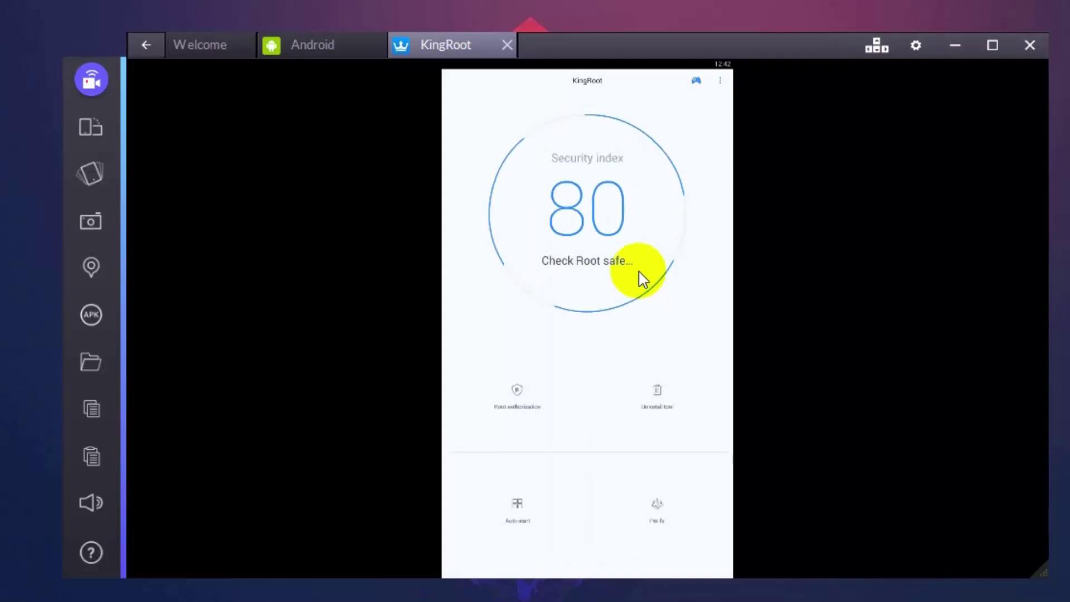
- Close KingRoot and restart the BlueStacks Android plugin from the gear menu
left_click(507, 45)
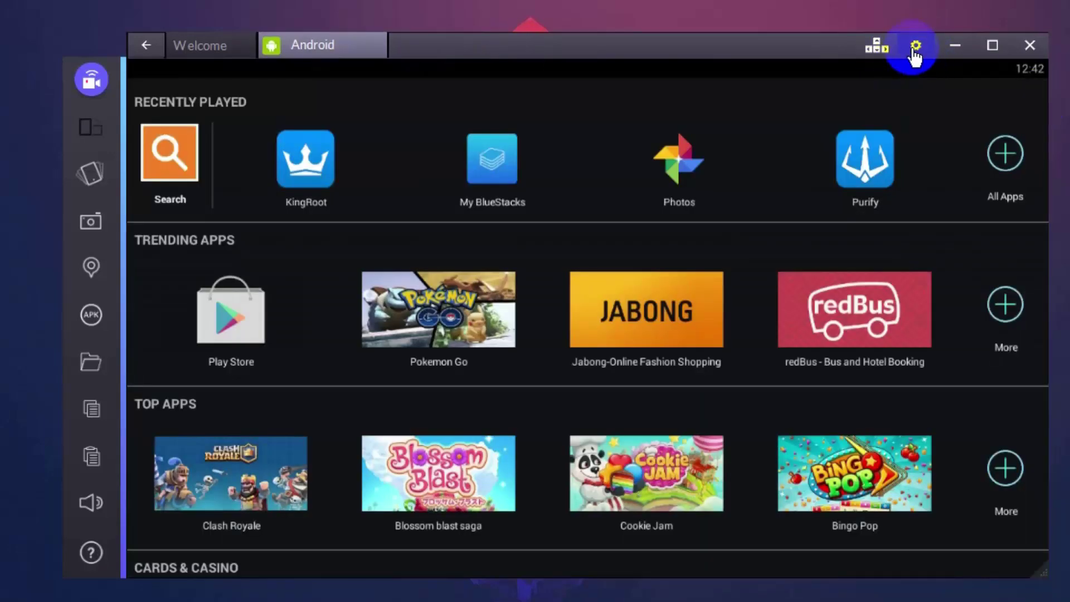
left_click(915, 53)
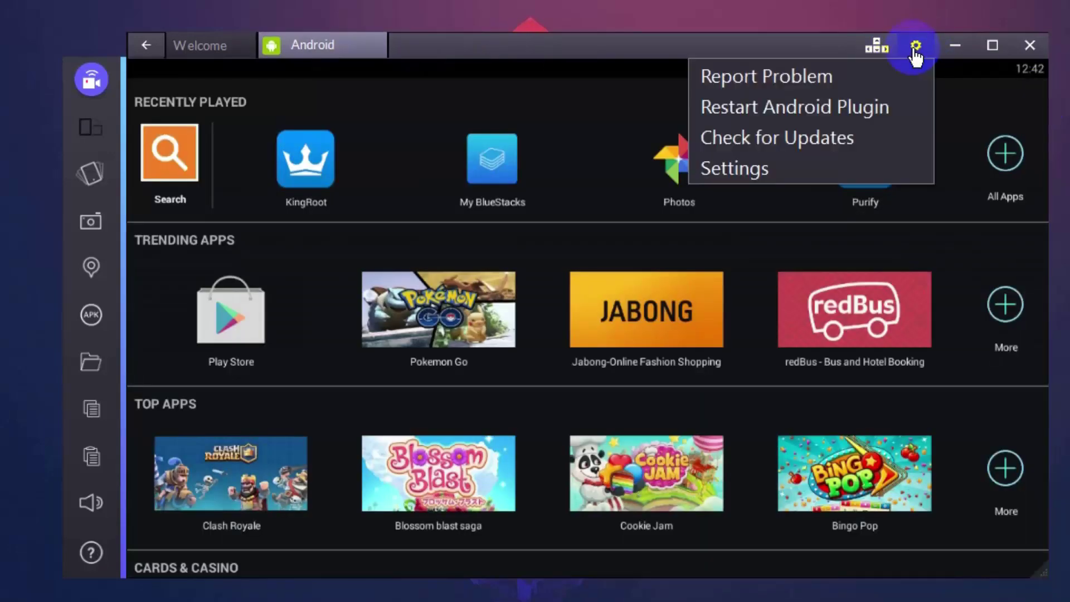
left_click(908, 112)
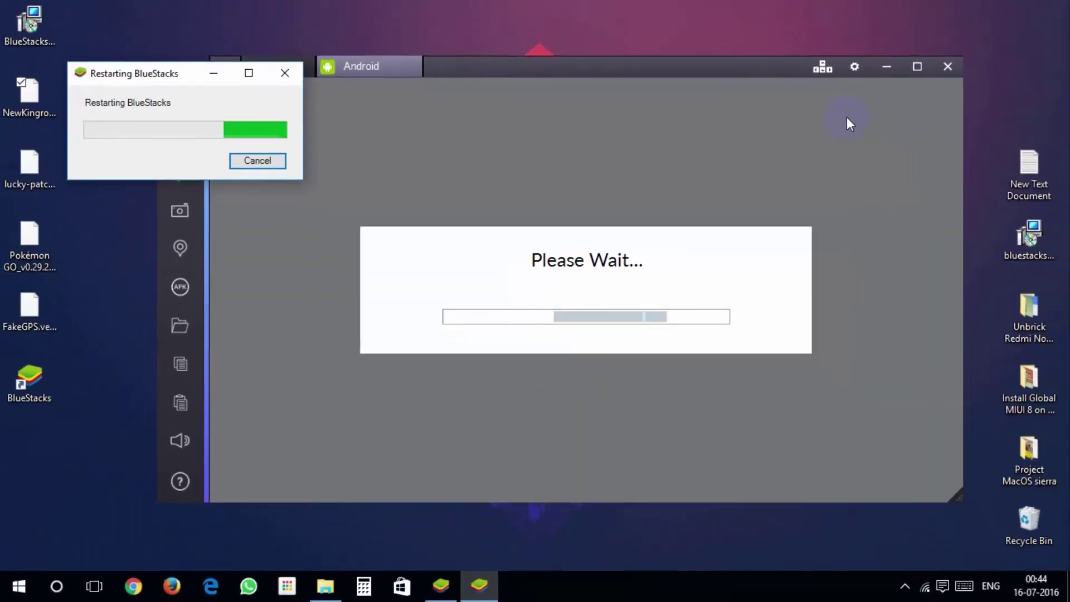
left_click(847, 115)
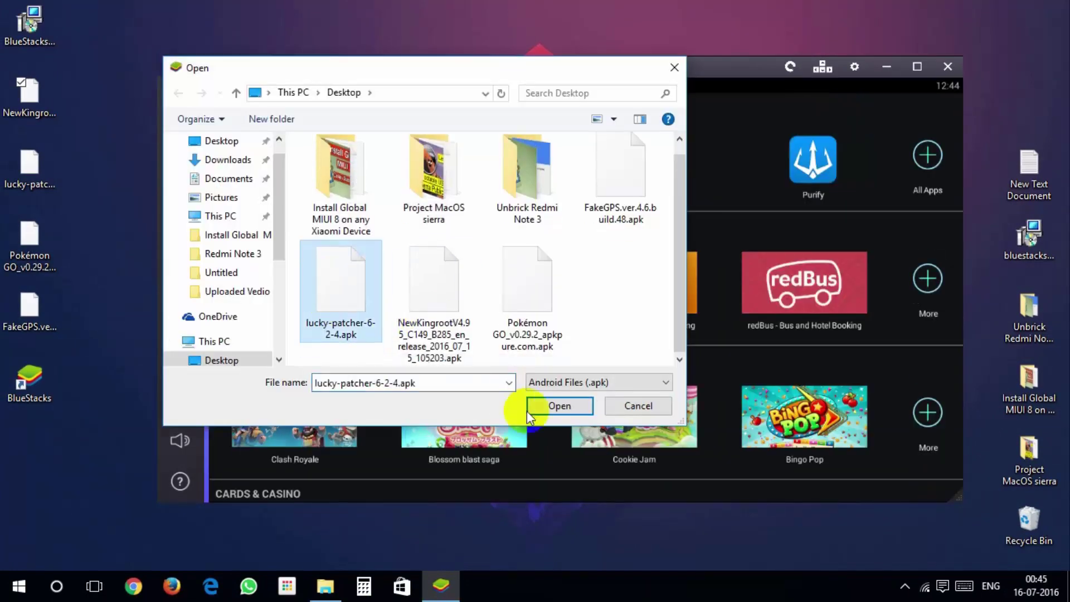
- Install and launch Lucky Patcher, grant it root, and open the Rebuild & Install browser
left_click(527, 410)
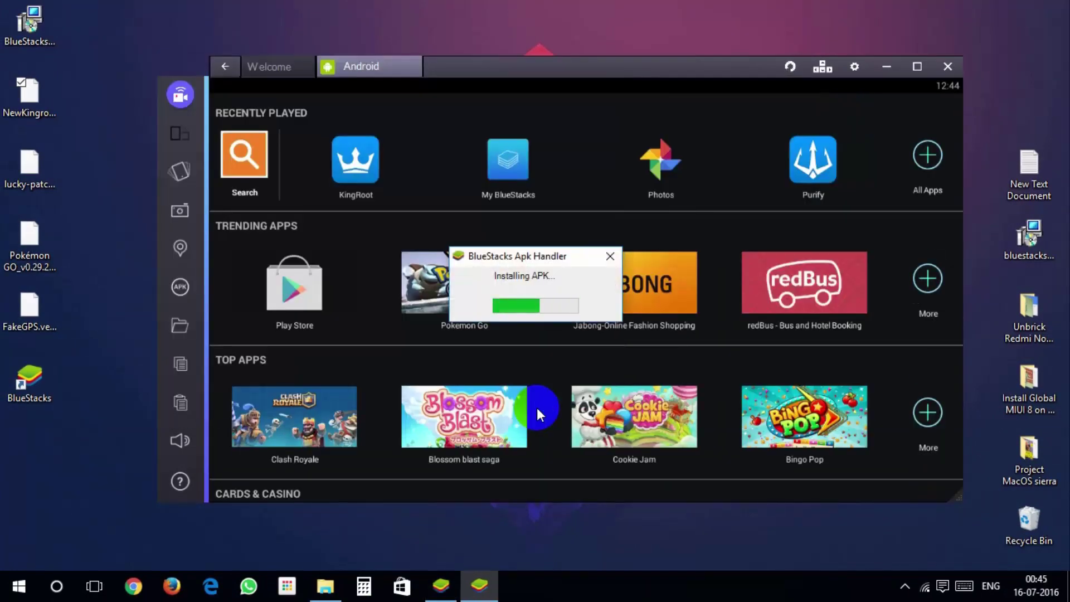
left_click(929, 156)
left_click(645, 161)
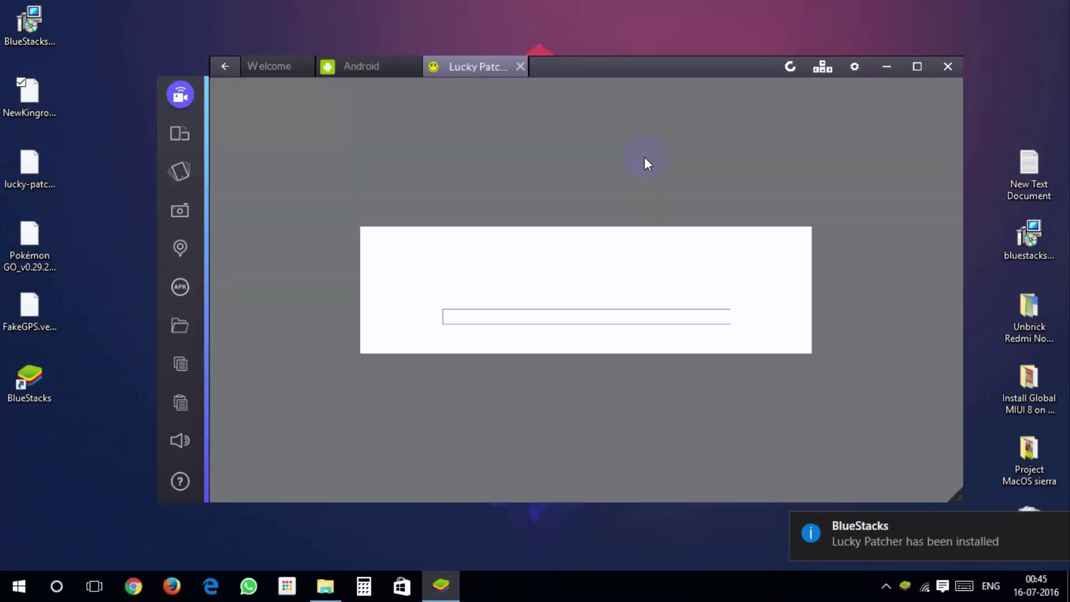
left_click(645, 234)
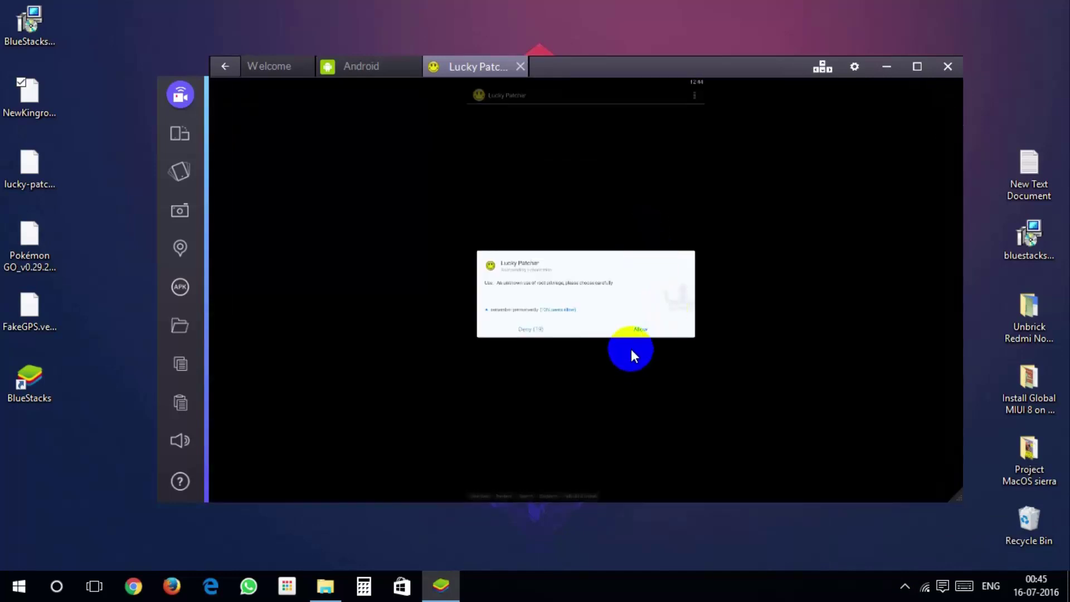
left_click(640, 329)
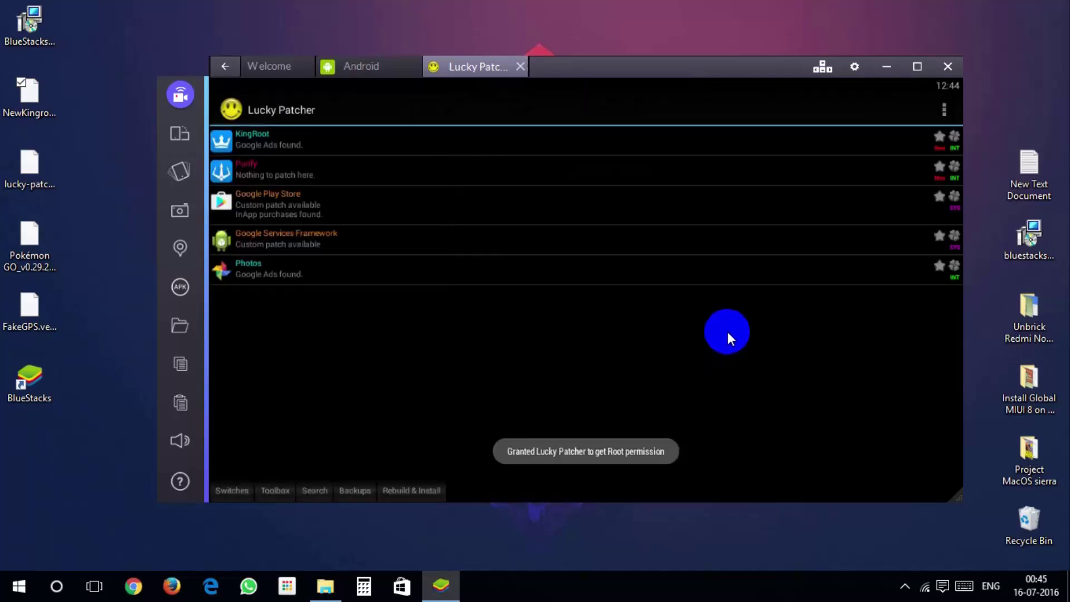
left_click(430, 494)
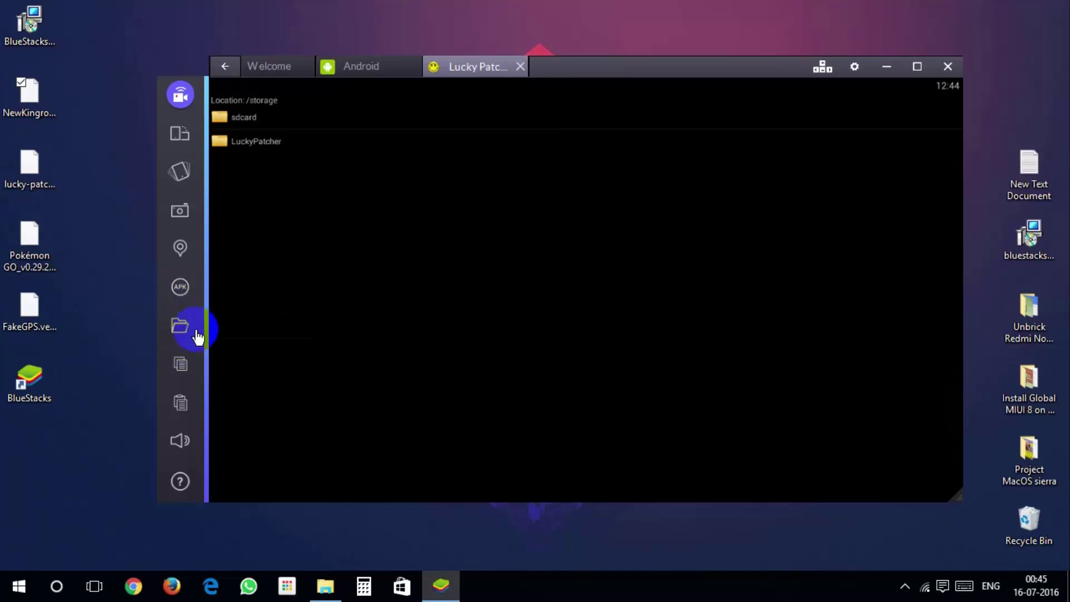
- Copy the FakeGPS APK from Windows into the emulator's shared folder
left_click(180, 326)
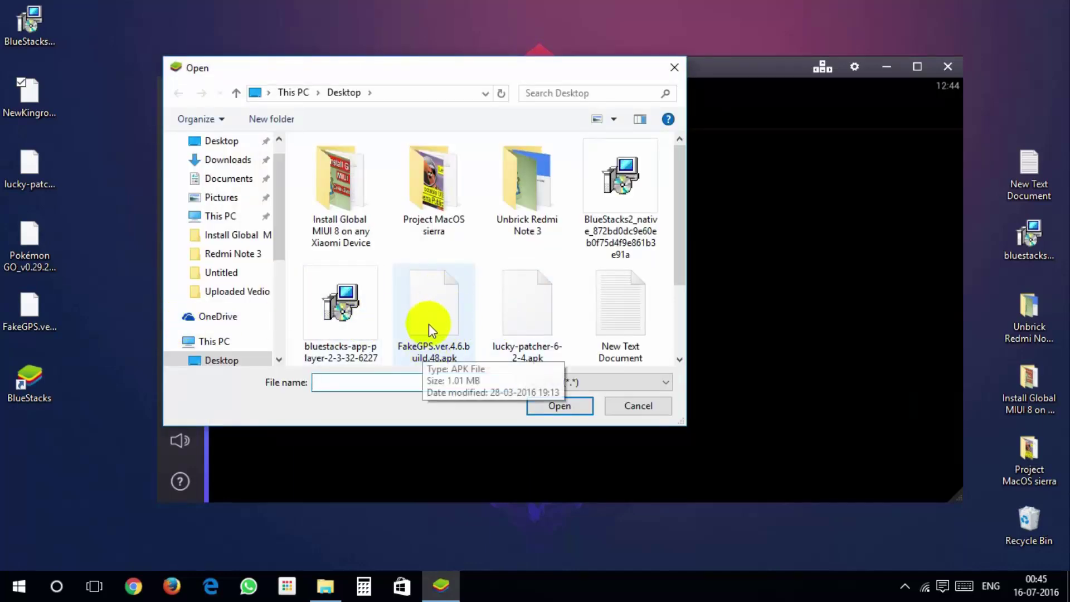
double_click(430, 322)
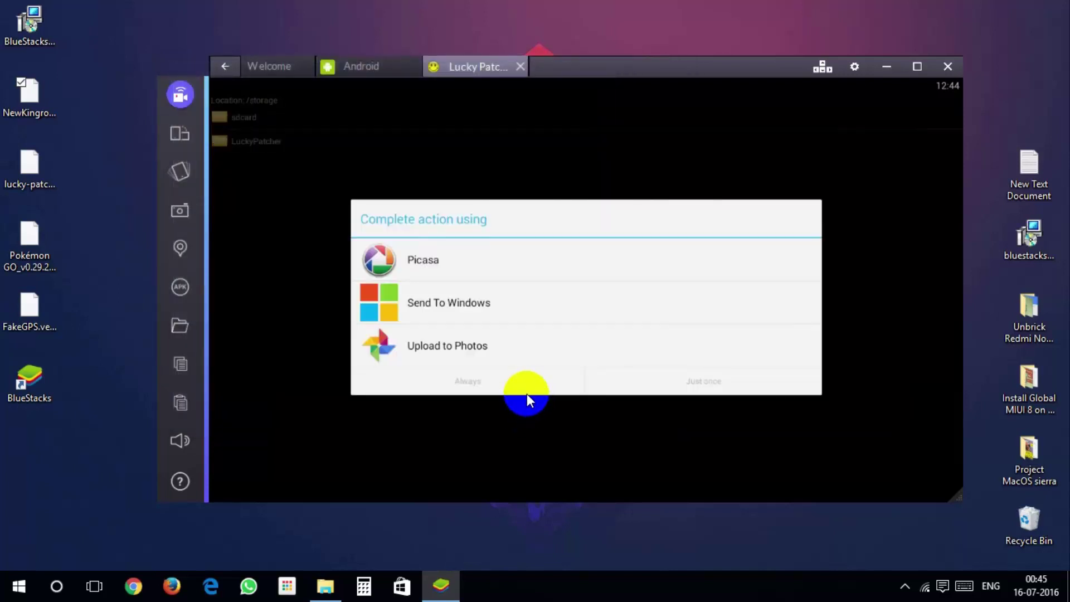
left_click(528, 398)
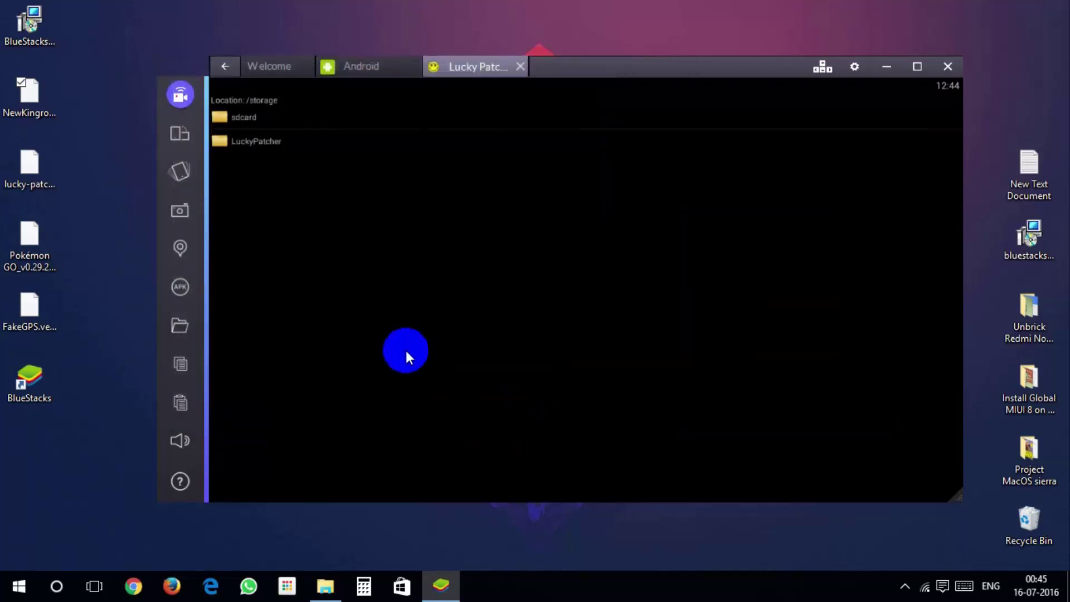
- Install FakeGPS.ver.4.6.build.48.apk from sdcard/windows/BstSharedFolder as a system app, skipping the reboot
left_click(273, 121)
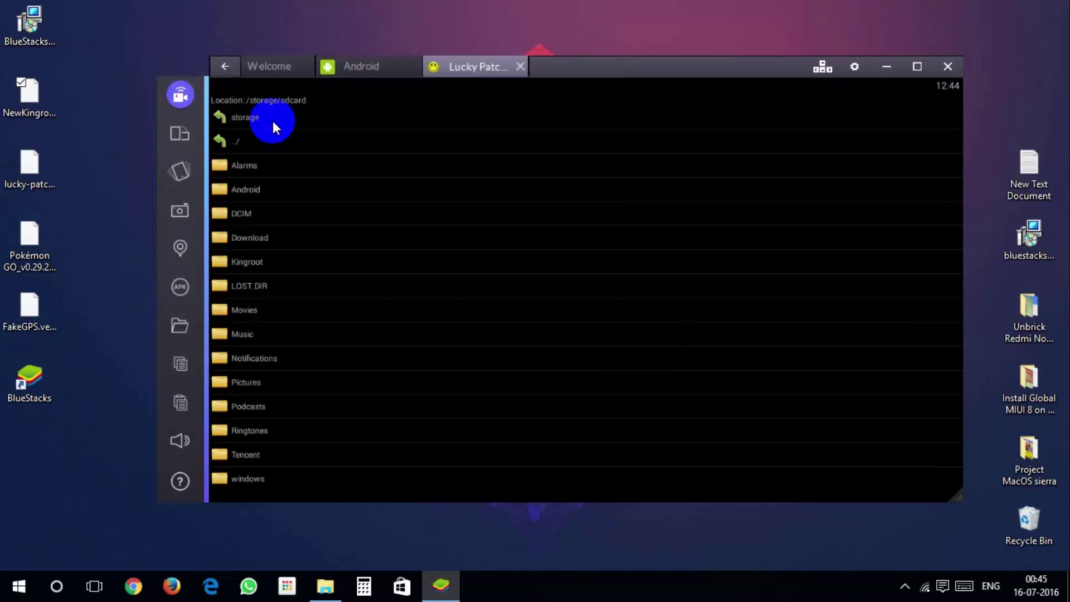
left_click(275, 480)
left_click(315, 164)
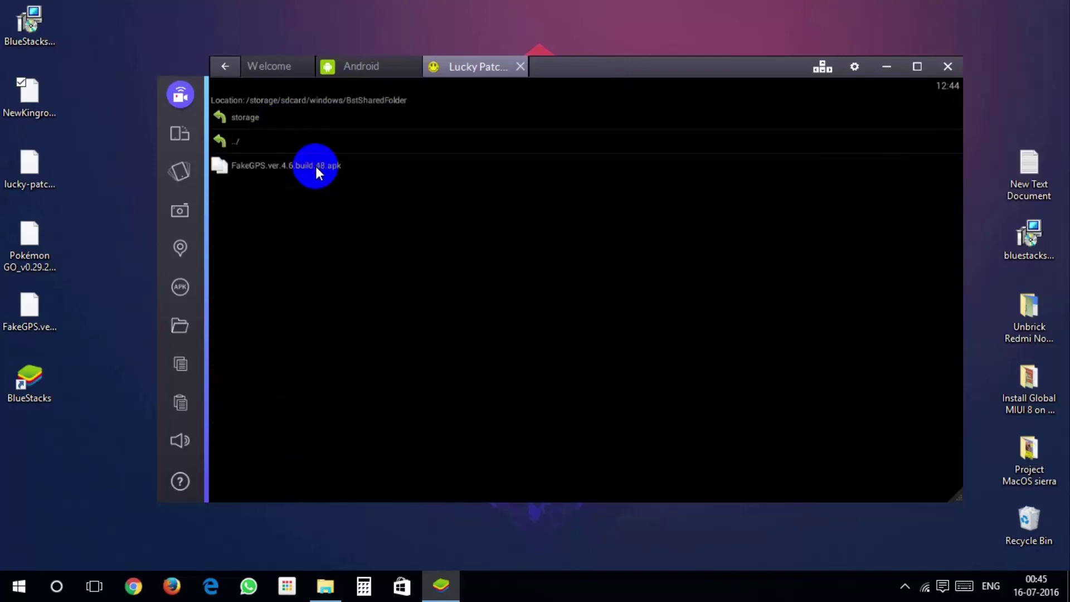
left_click(302, 163)
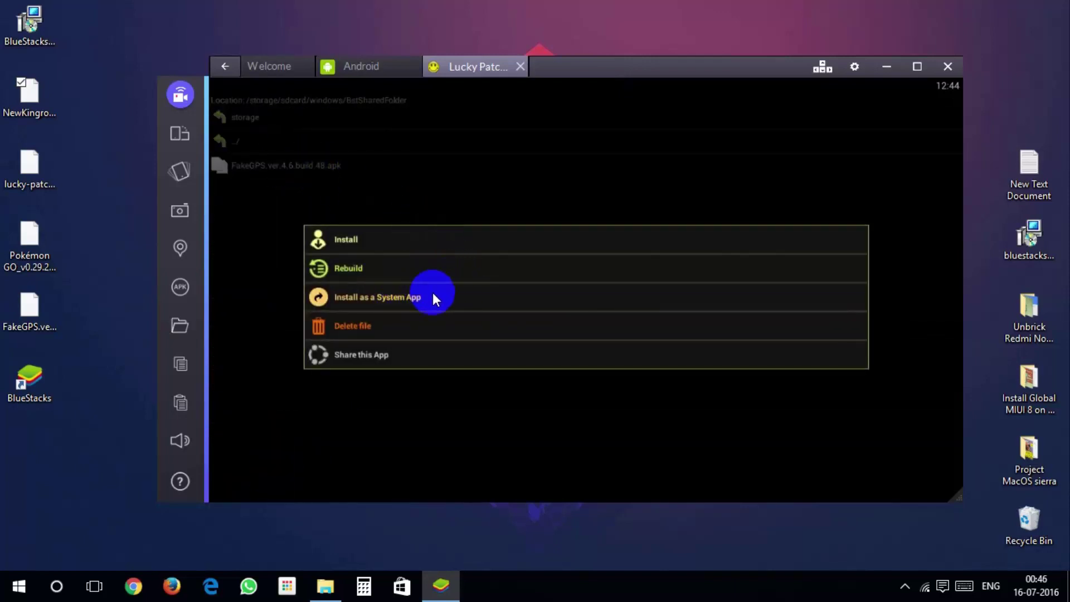
left_click(441, 297)
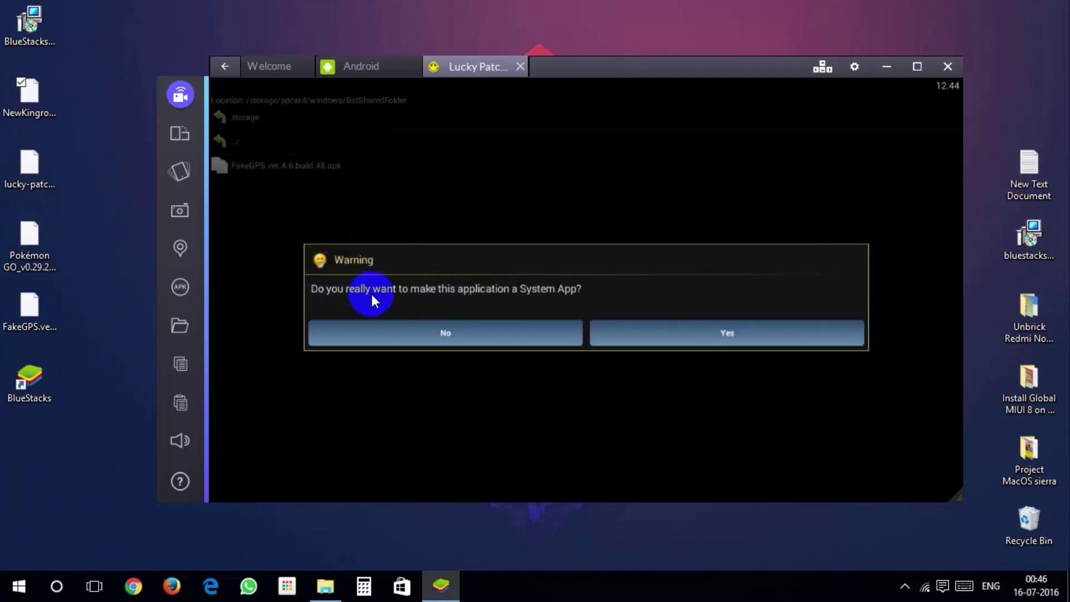
left_click(711, 333)
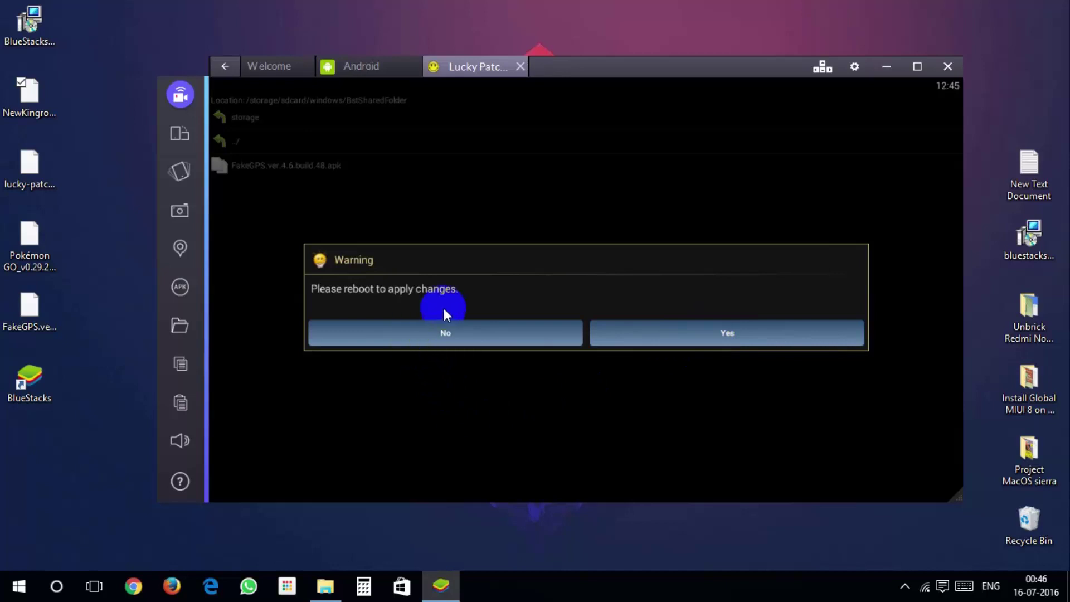
left_click(455, 332)
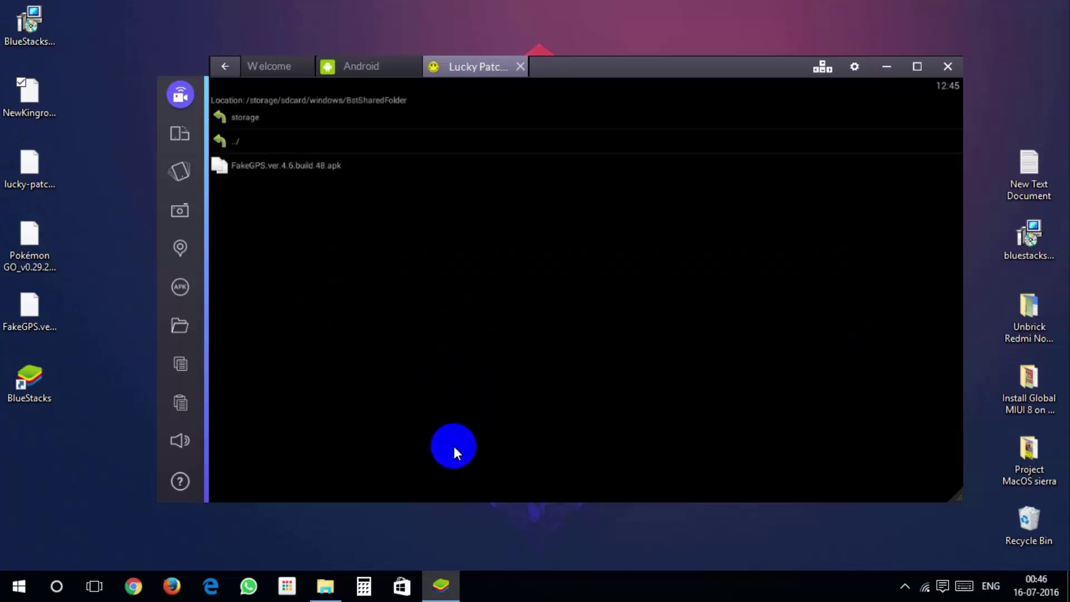
- Close Lucky Patcher, restart the Android plugin, and install the Pokémon GO APK
left_click(453, 527)
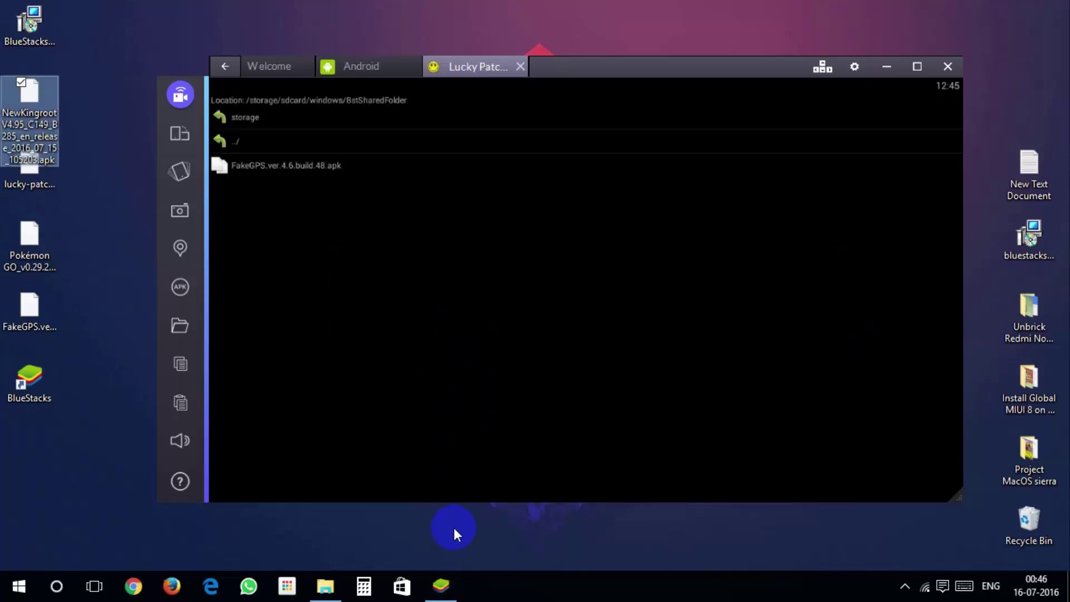
left_click(521, 67)
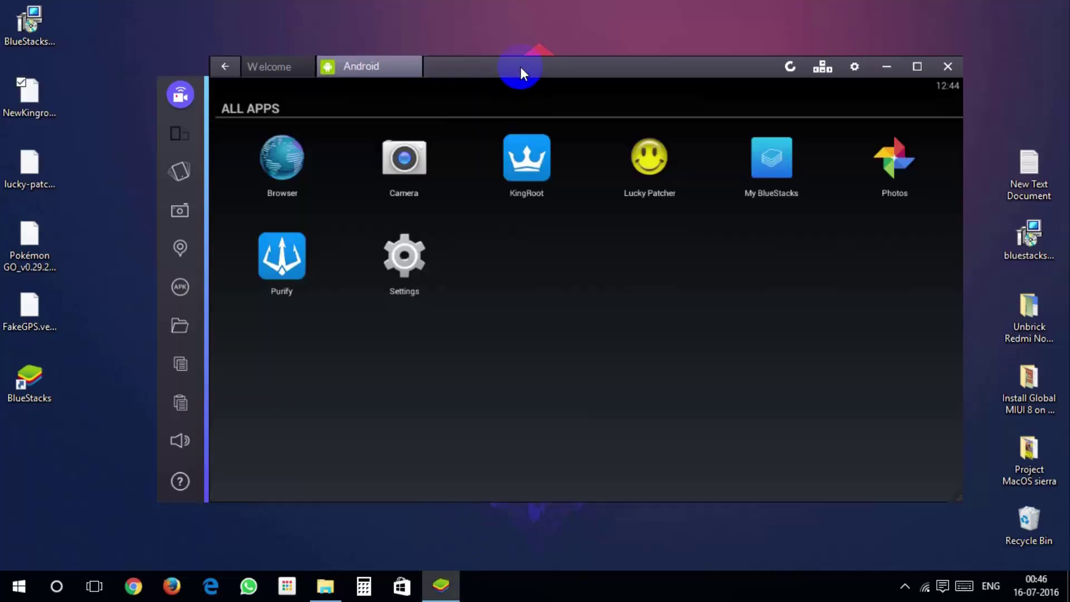
left_click(404, 68)
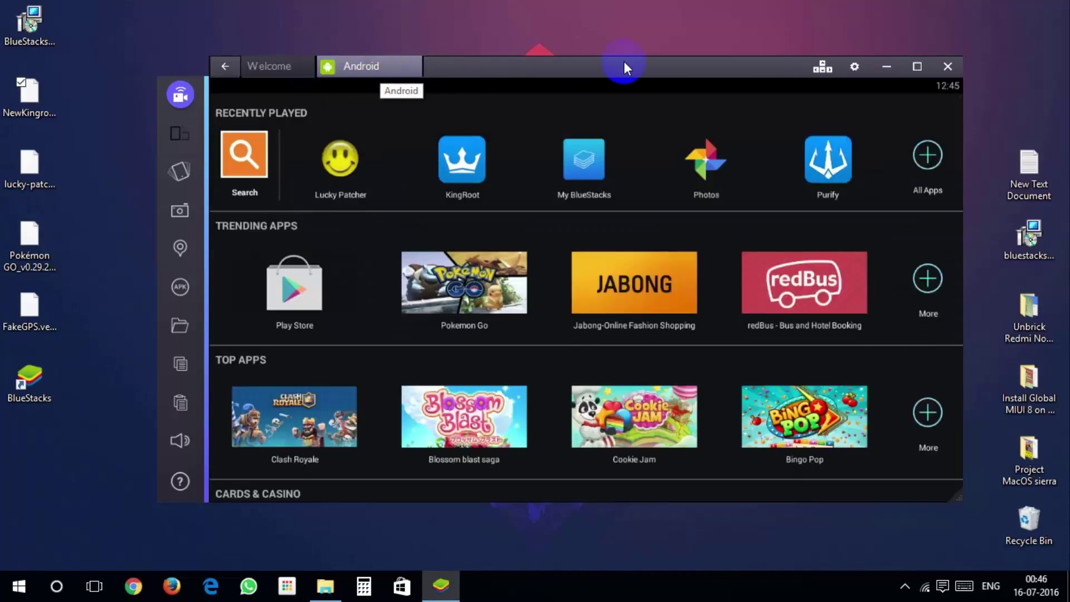
left_click(853, 66)
left_click(805, 119)
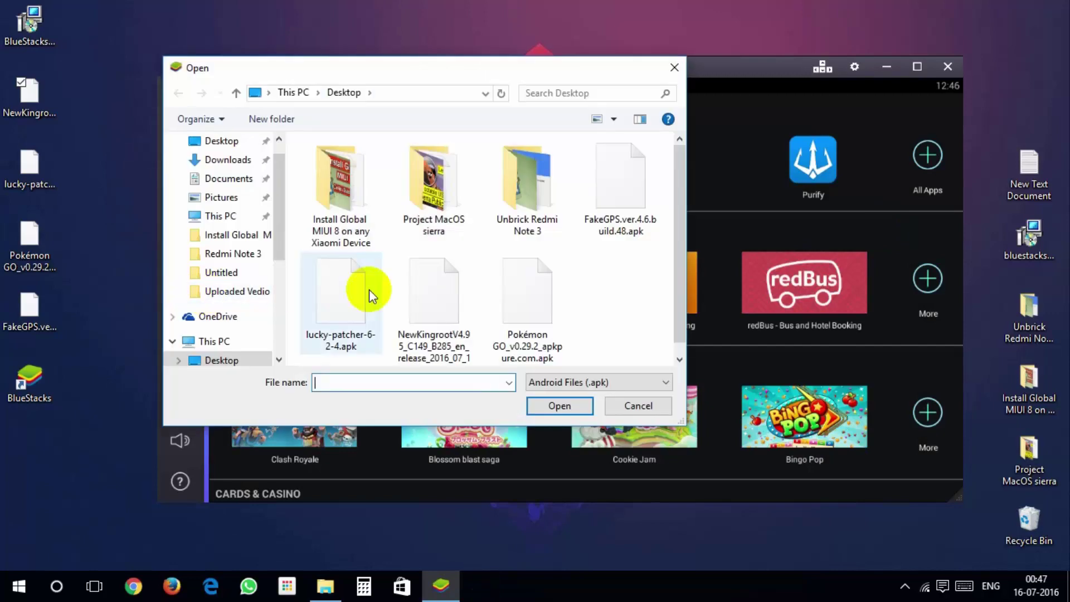
left_click(573, 404)
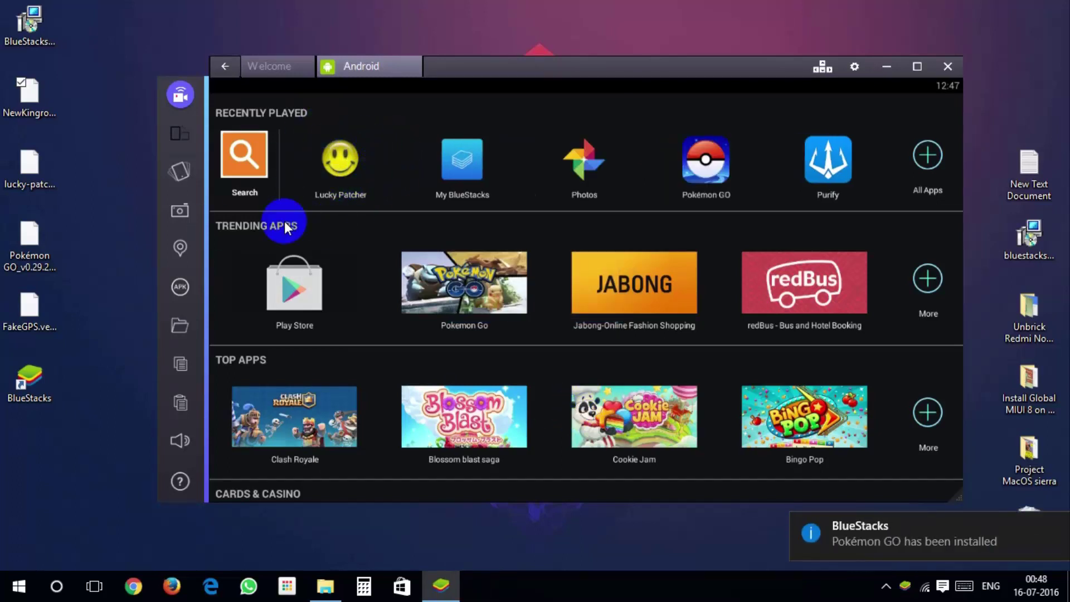
- Relaunch Lucky Patcher and change its view settings so system apps like FakeGPS are listed
left_click(322, 199)
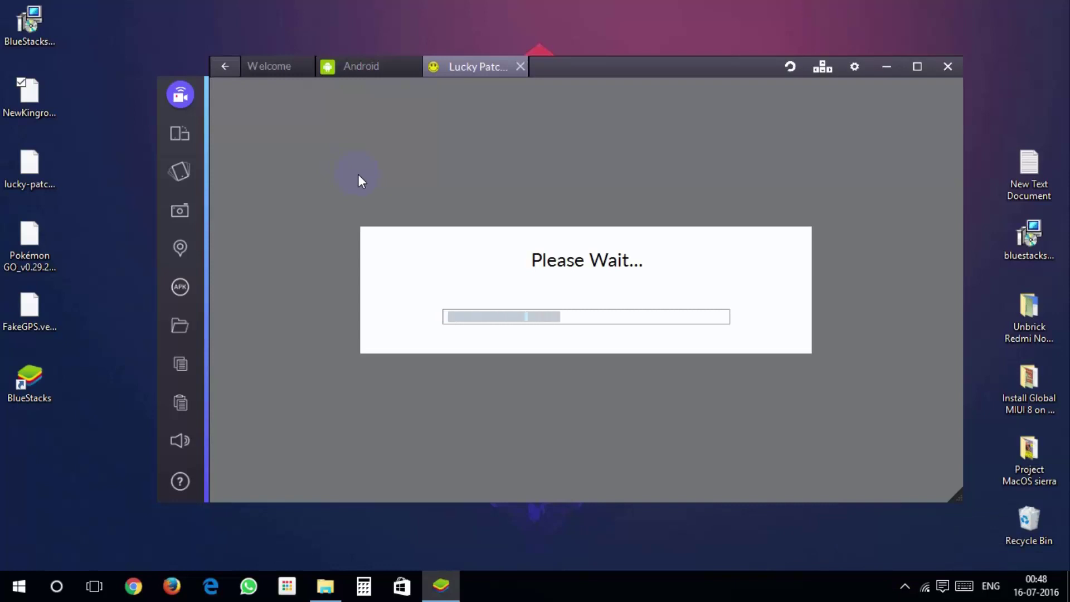
left_click(358, 174)
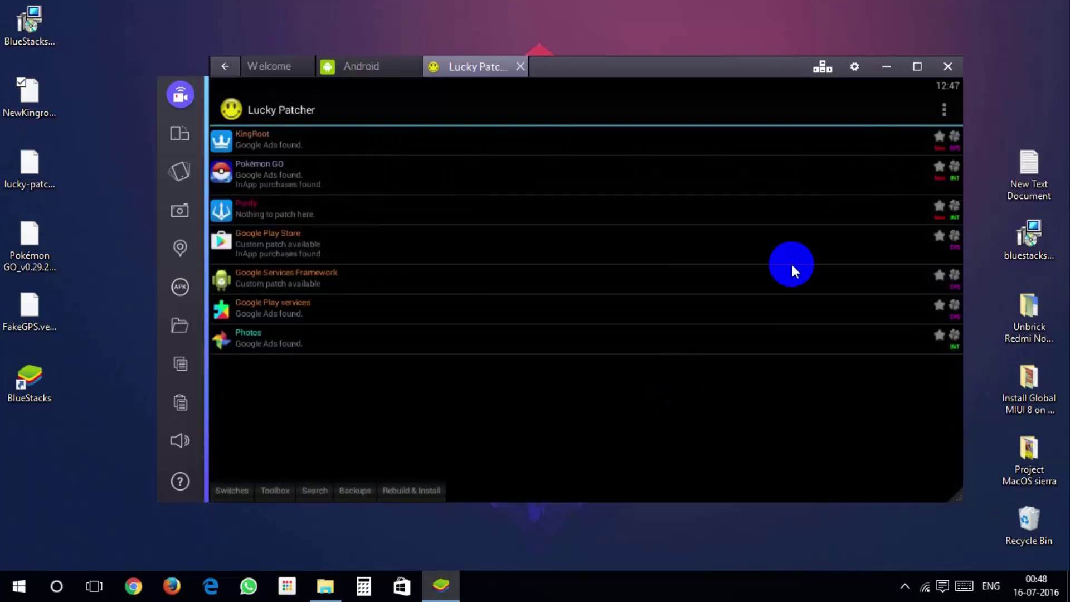
left_click(943, 109)
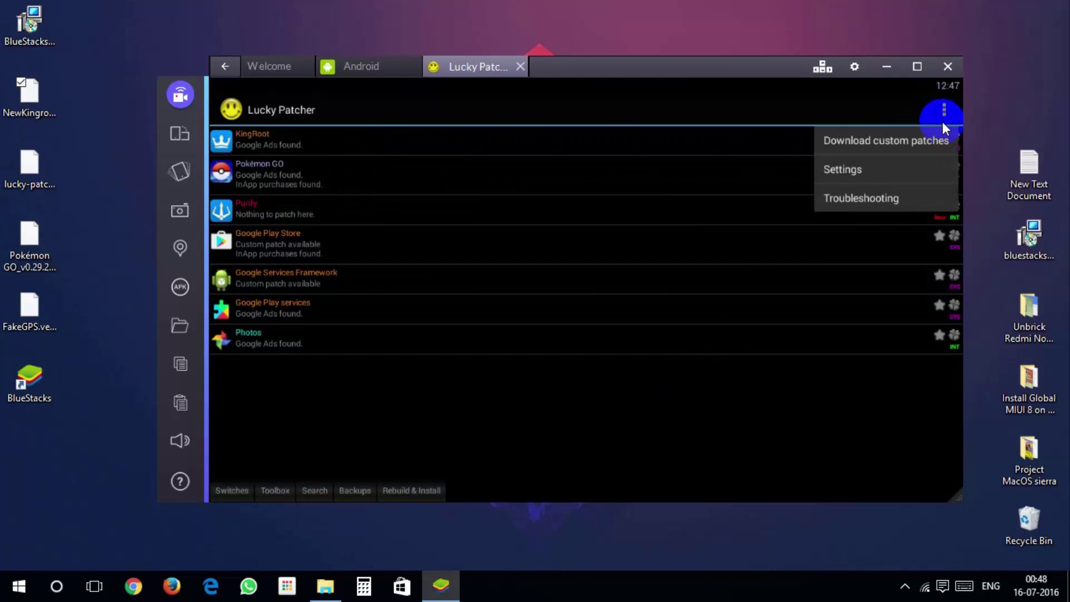
left_click(881, 172)
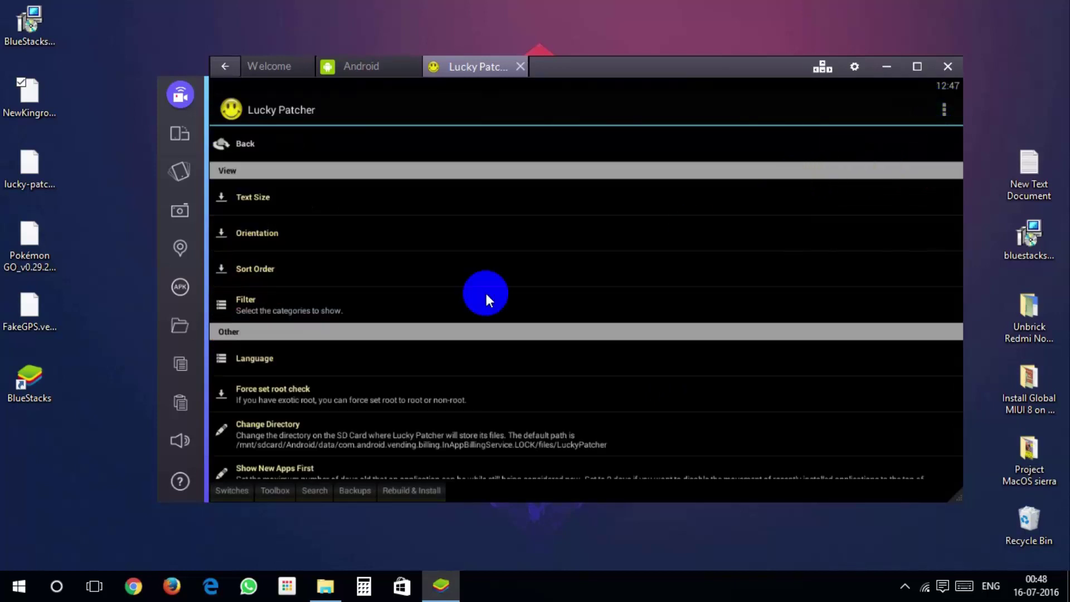
left_click(314, 304)
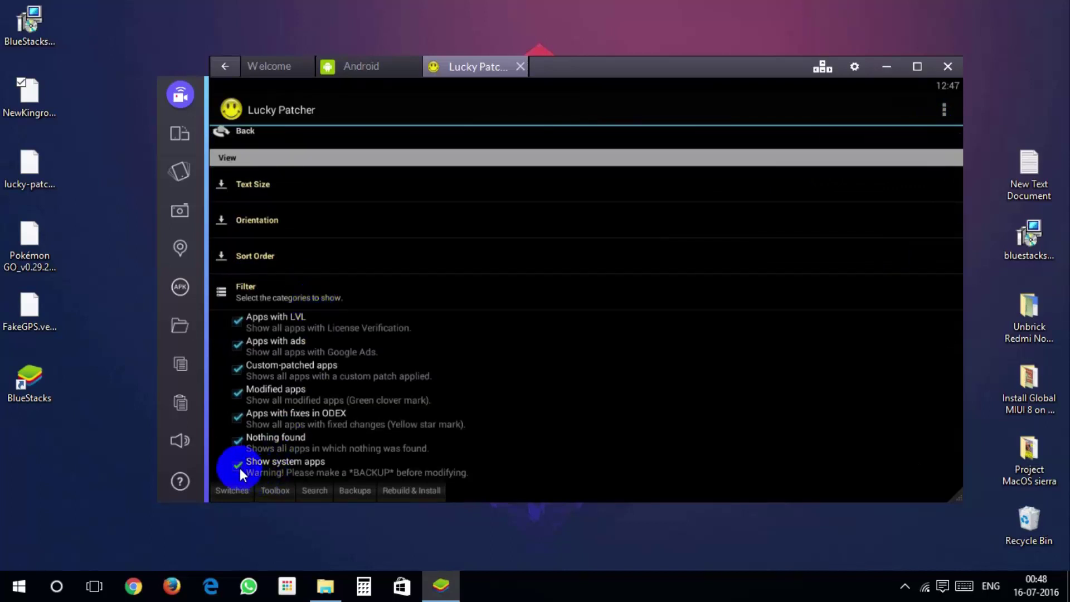
left_click(221, 134)
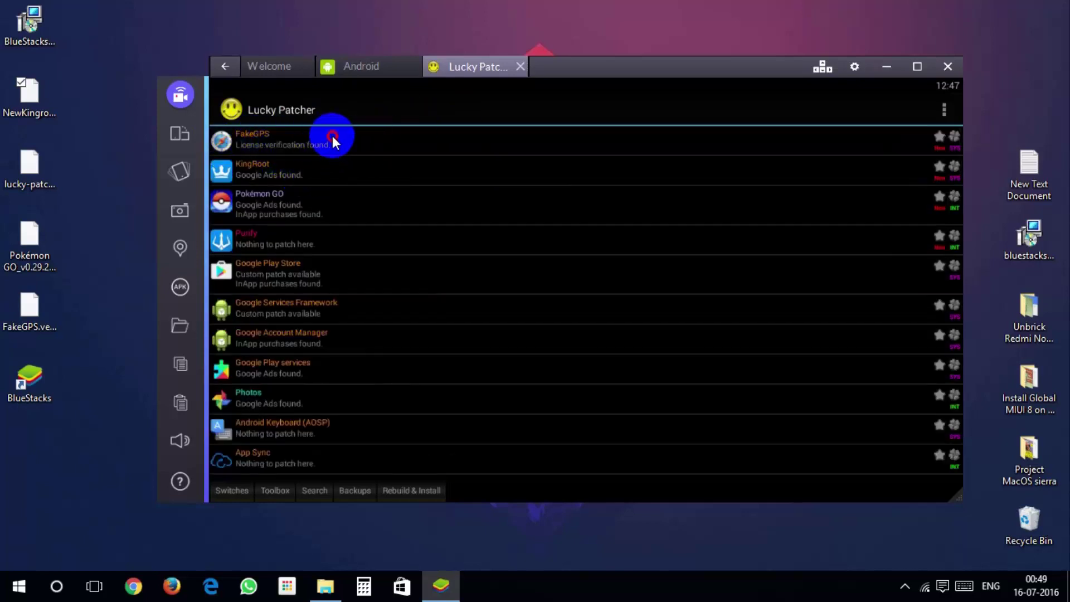
- Launch FakeGPS and search 'central park' to pin Great Lawn Oval, New York on the map
left_click(332, 136)
left_click(302, 192)
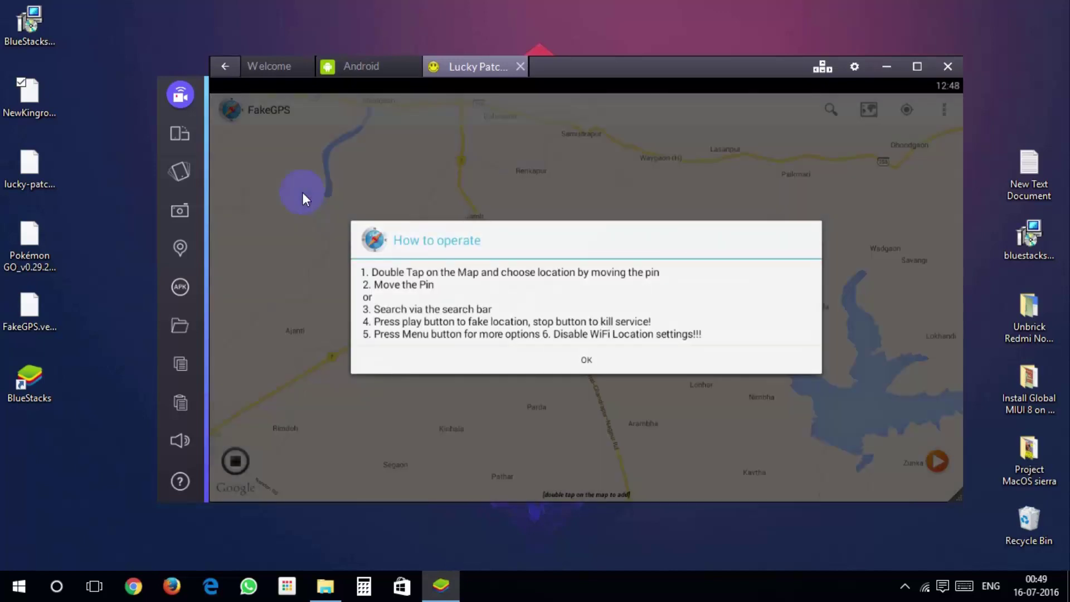
left_click(540, 267)
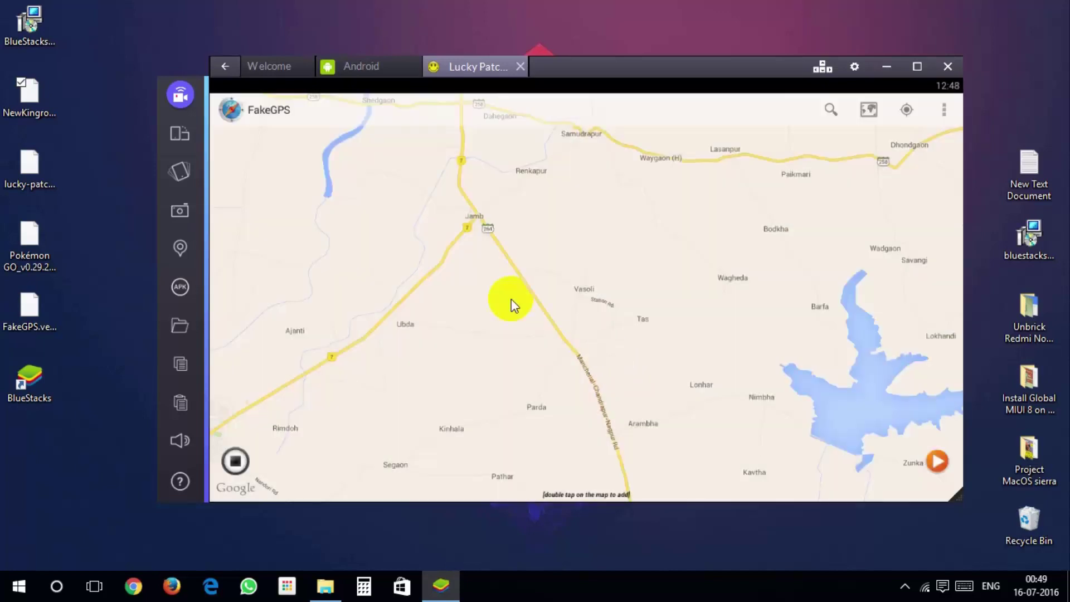
left_click(830, 110)
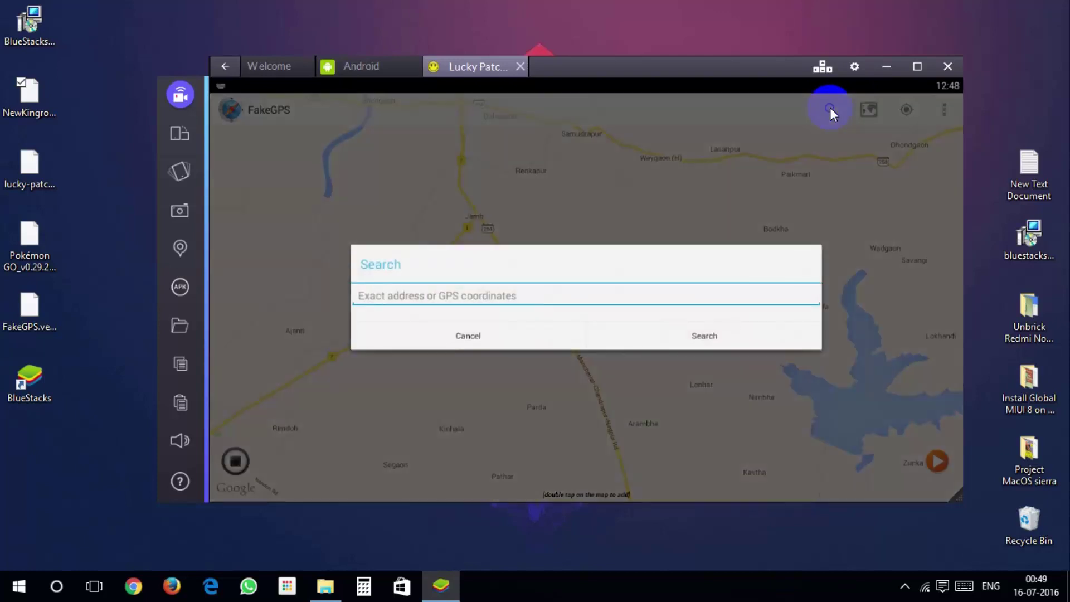
type("central park")
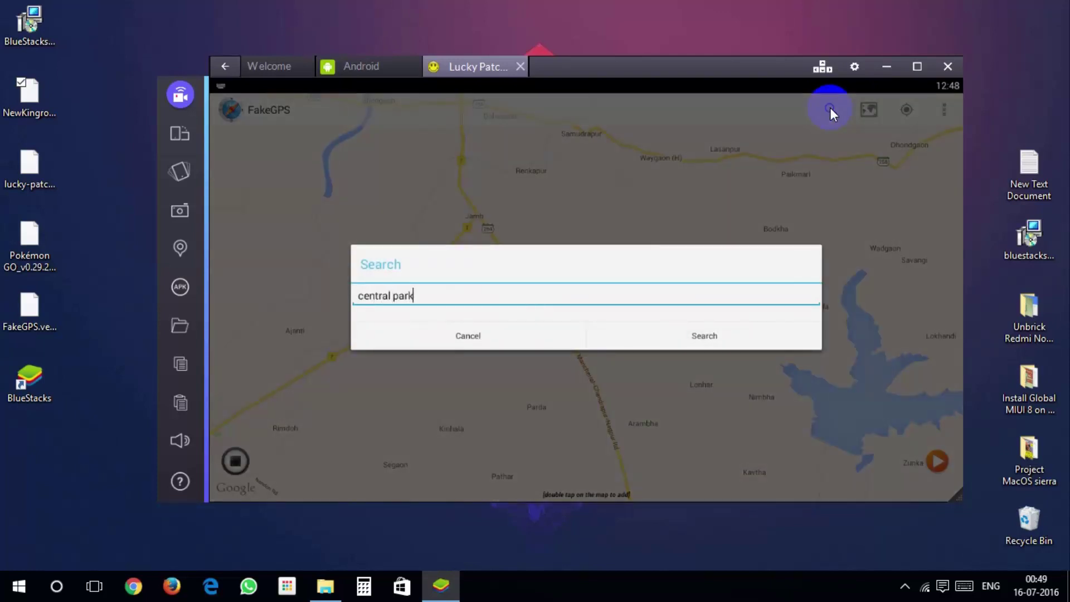
left_click(704, 336)
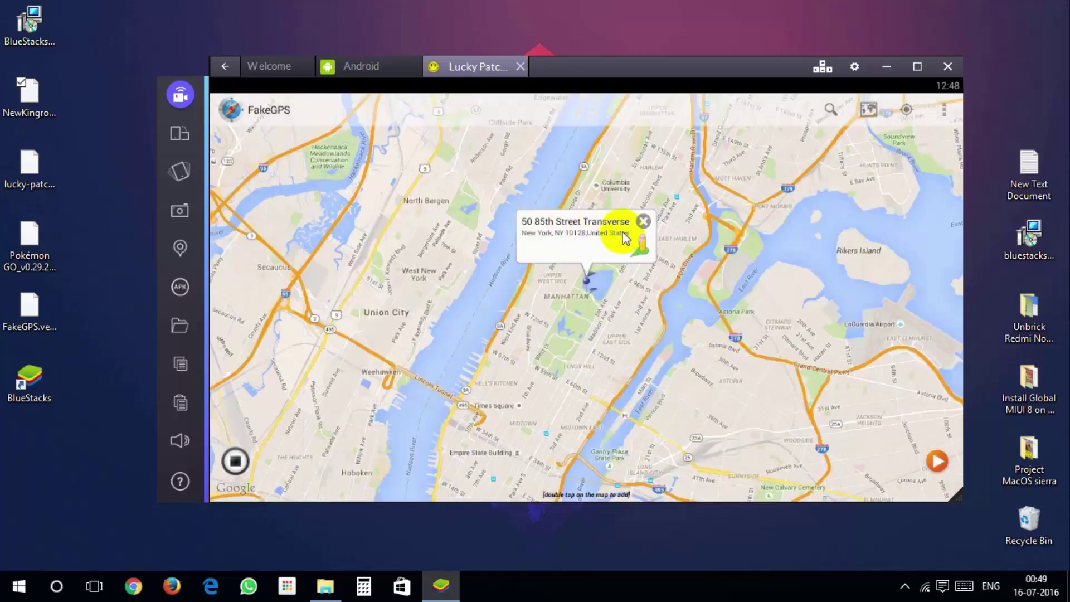
left_click(626, 262)
left_click(674, 557)
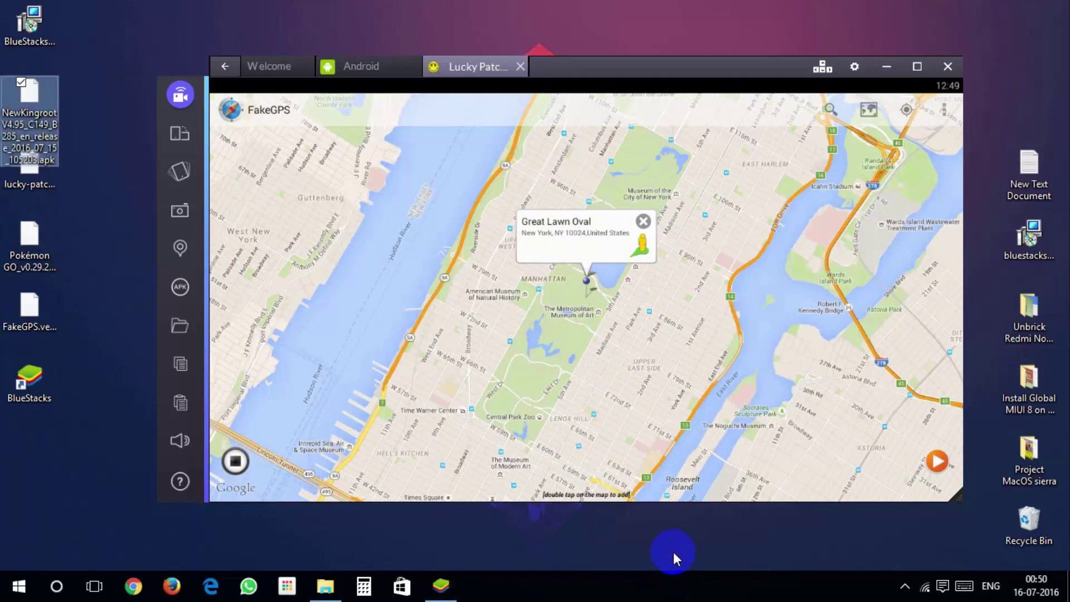
- Enable Expert Mode in FakeGPS settings and accept the warning
left_click(943, 110)
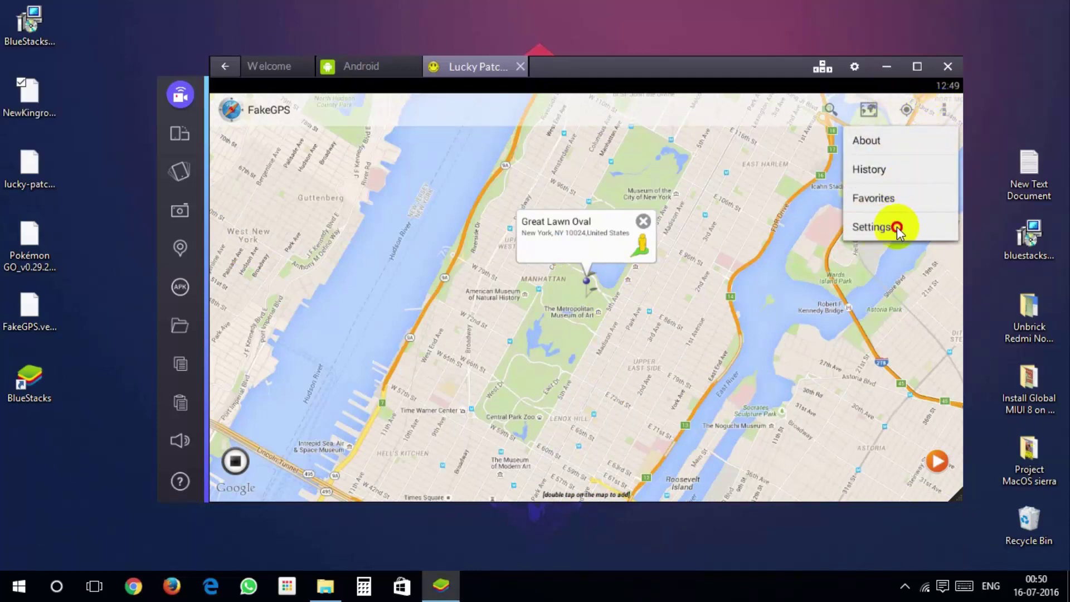
left_click(896, 229)
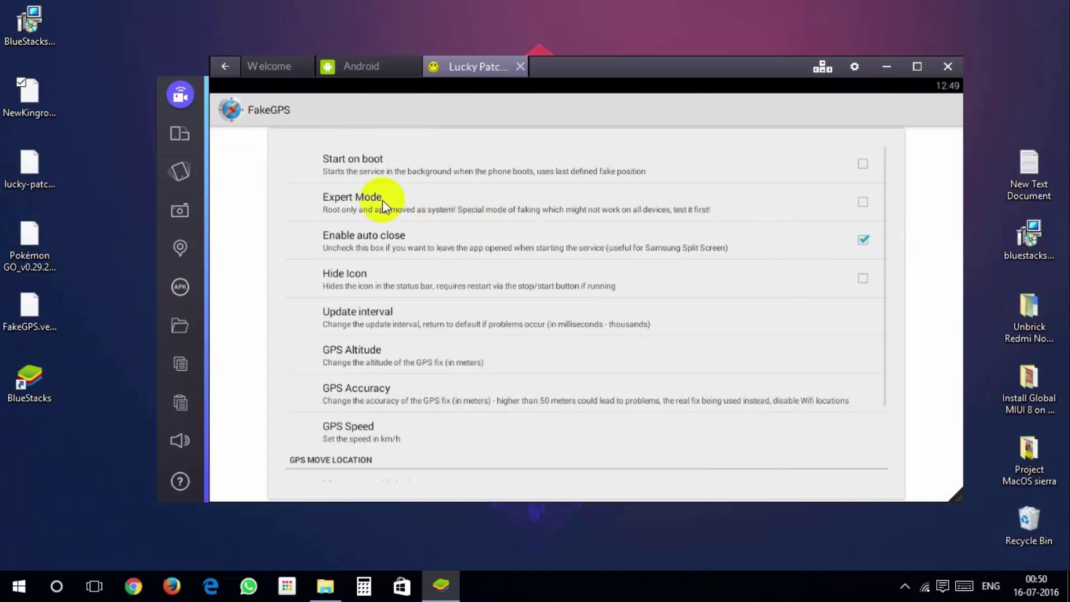
left_click(863, 202)
left_click(585, 366)
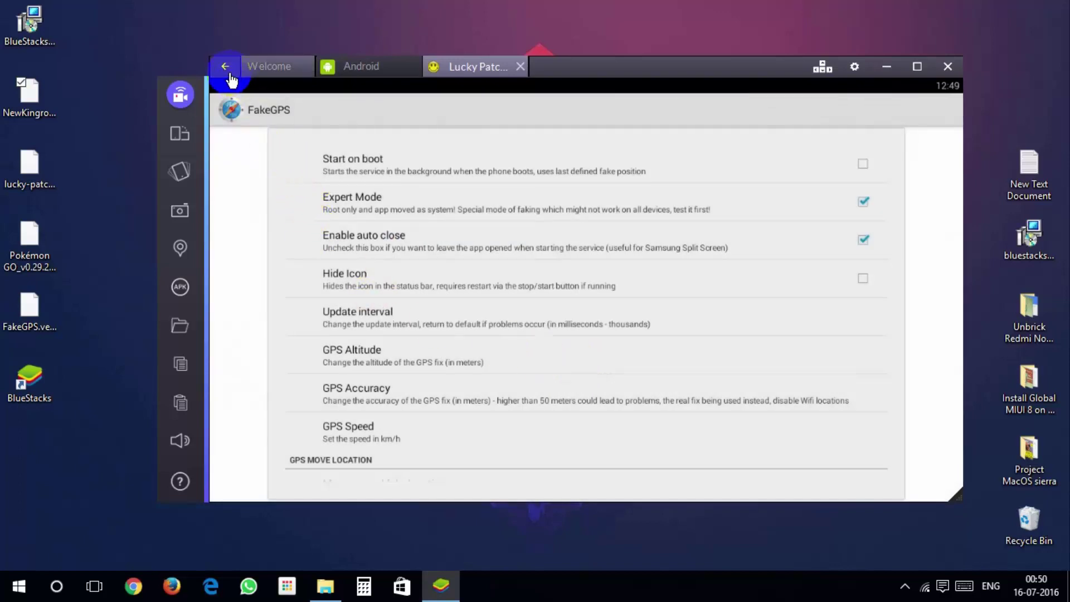
- Save the Great Lawn Oval location to FakeGPS favorites
left_click(225, 66)
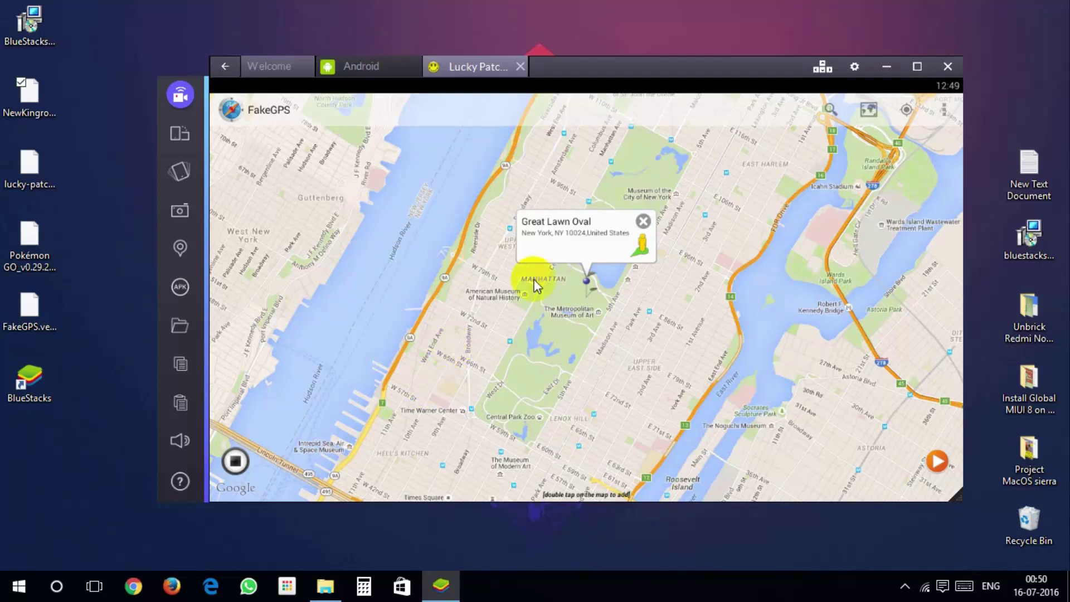
left_click(566, 233)
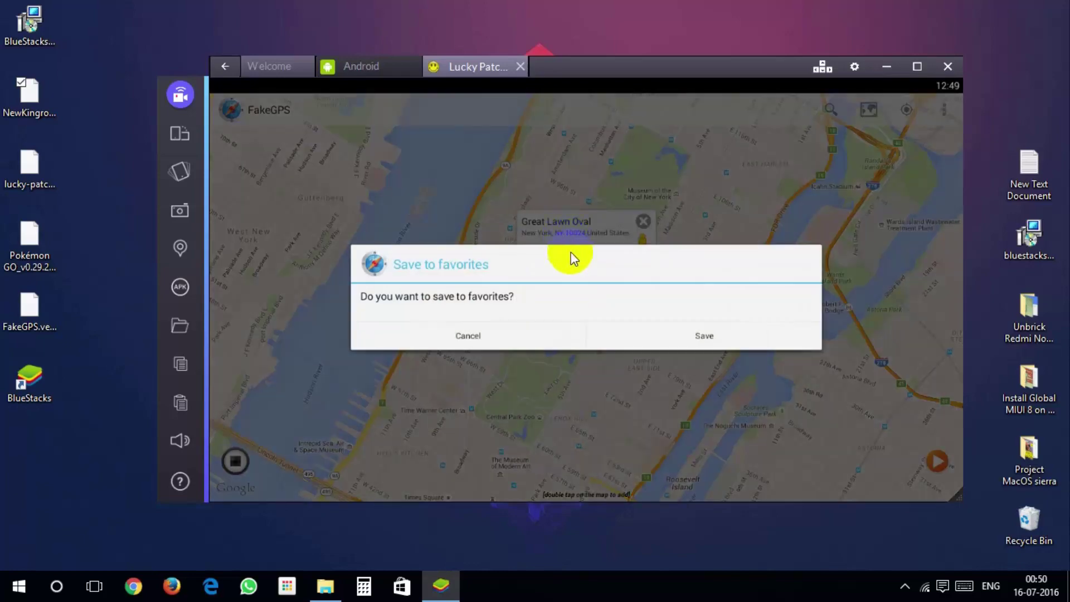
left_click(613, 335)
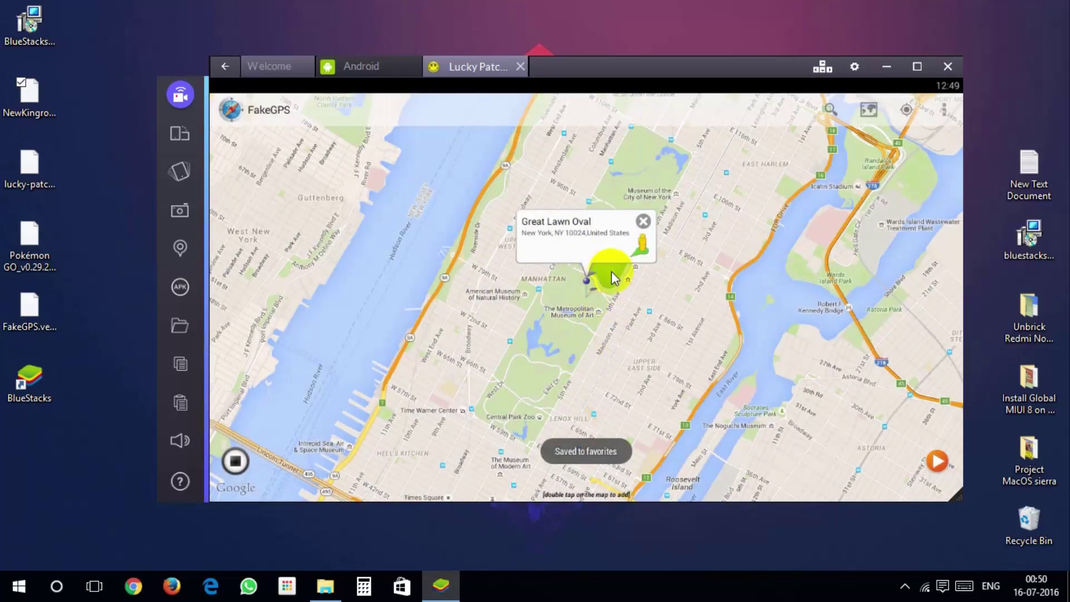
- Start faking the Great Lawn Oval location and open Android's Location mode options
left_click(936, 462)
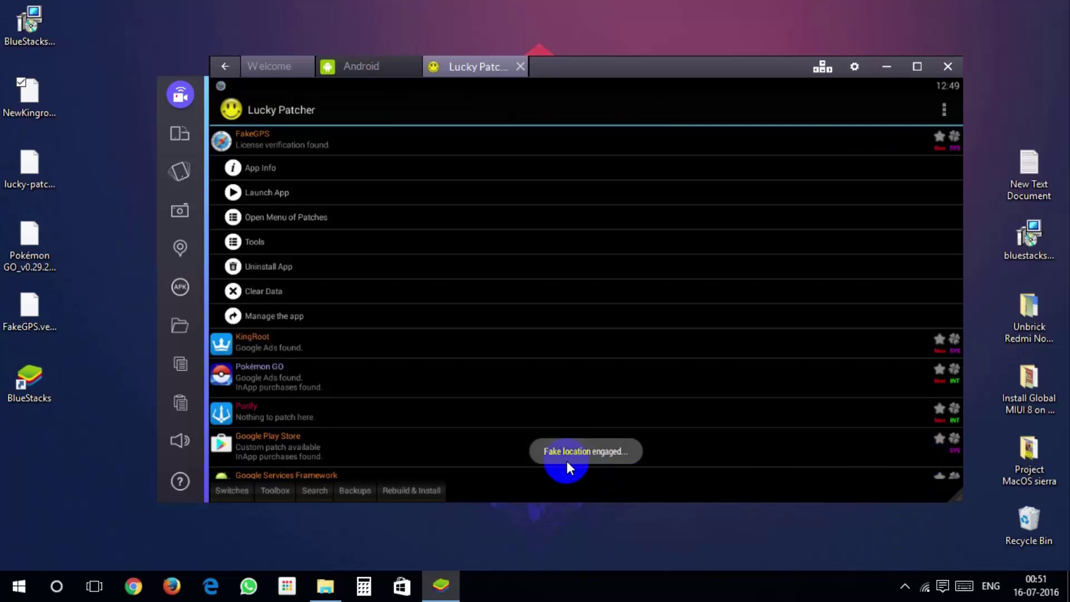
left_click_drag(803, 85, 795, 114)
left_click(796, 117)
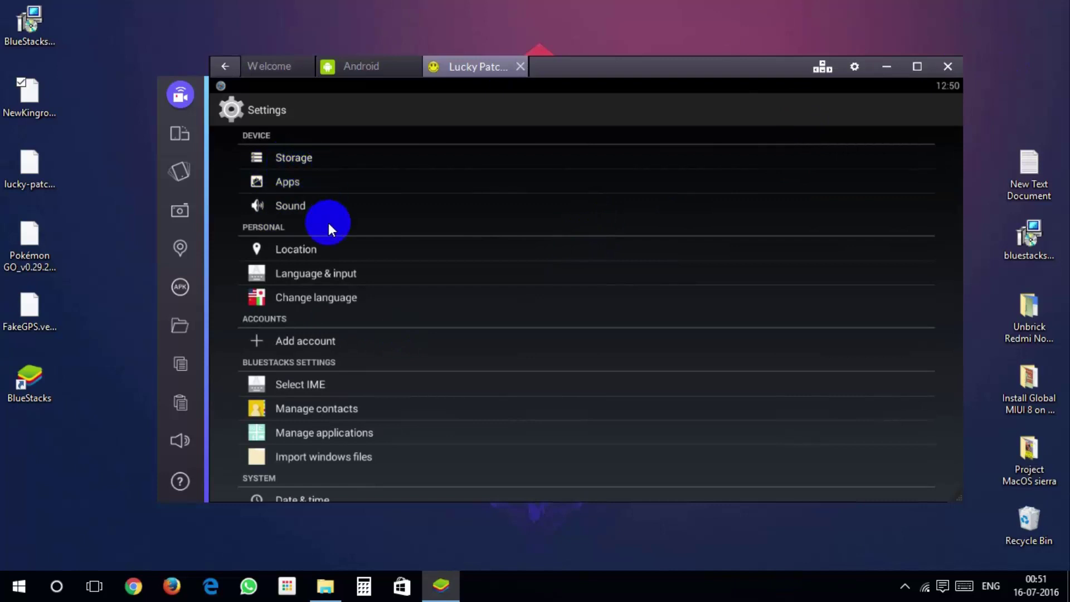
left_click(326, 250)
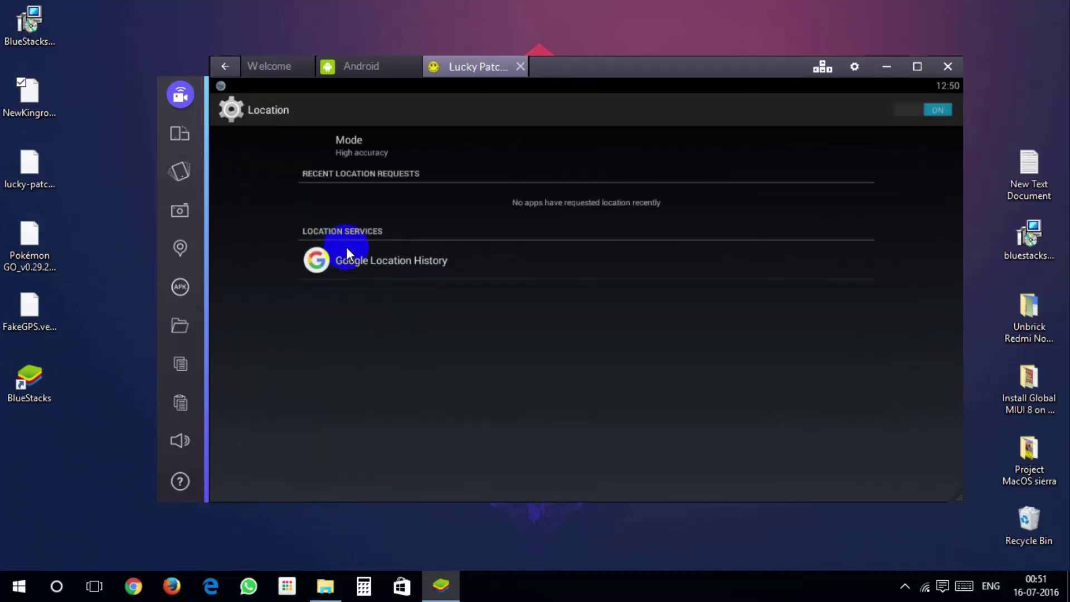
left_click(421, 156)
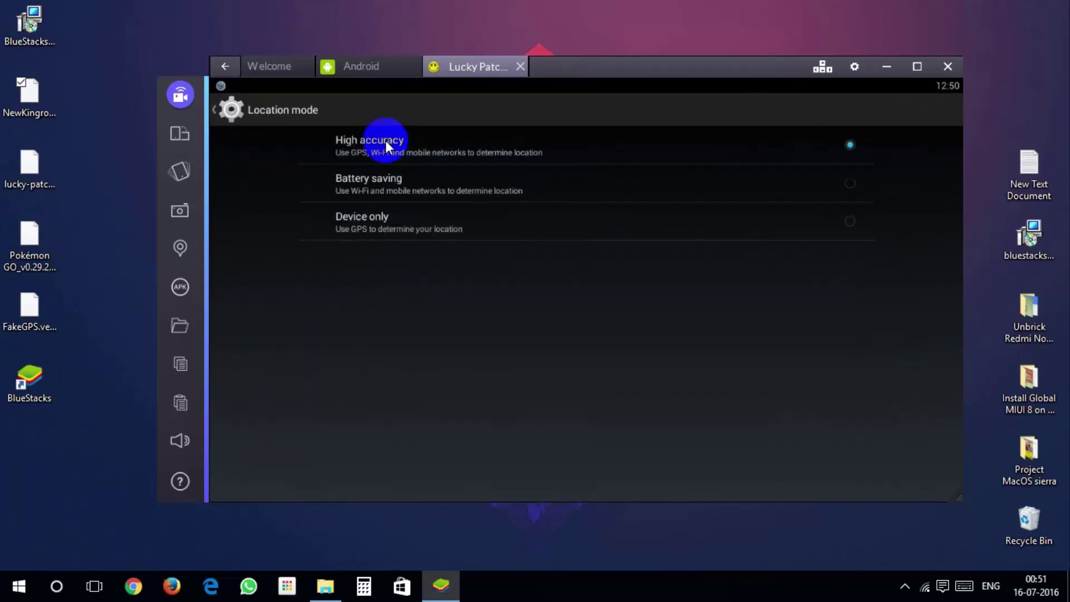
- Turn off Windows 10 device location in Location privacy settings, then close Settings
key("Escape")
key("Escape")
key("super")
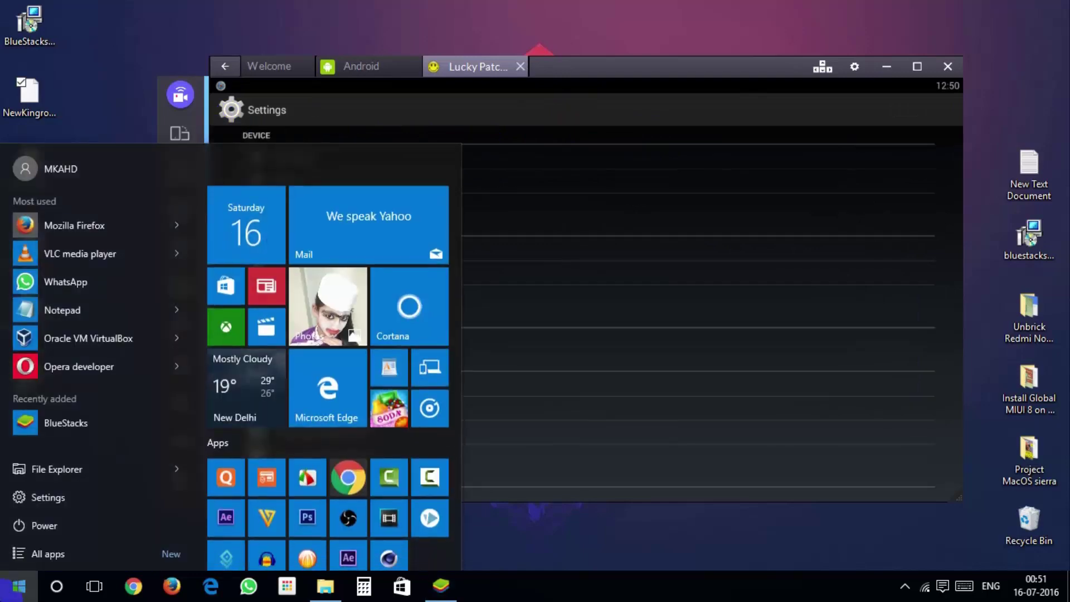
type("location")
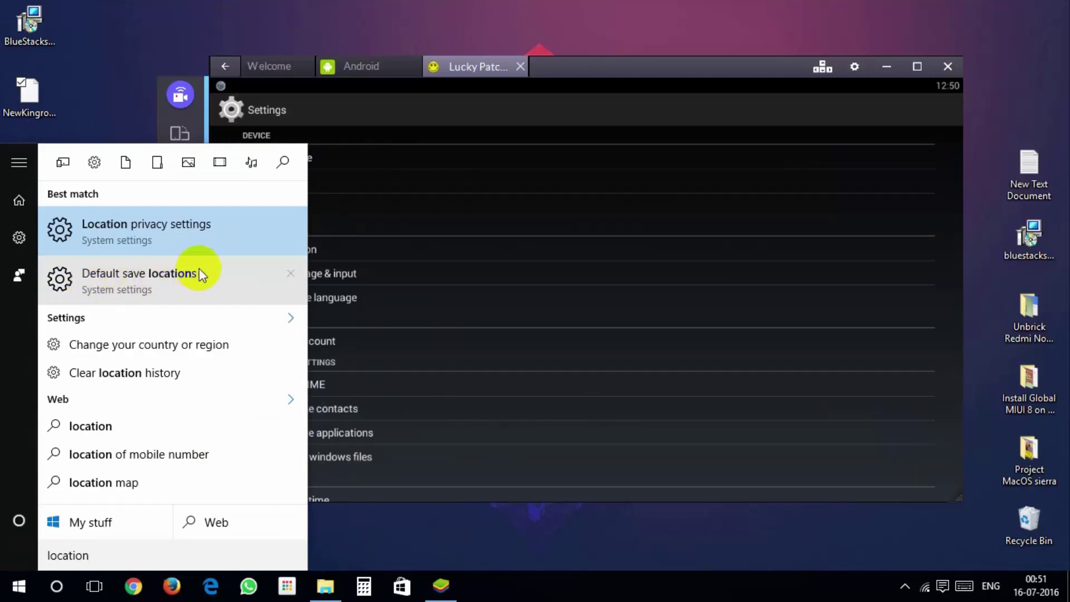
left_click(202, 229)
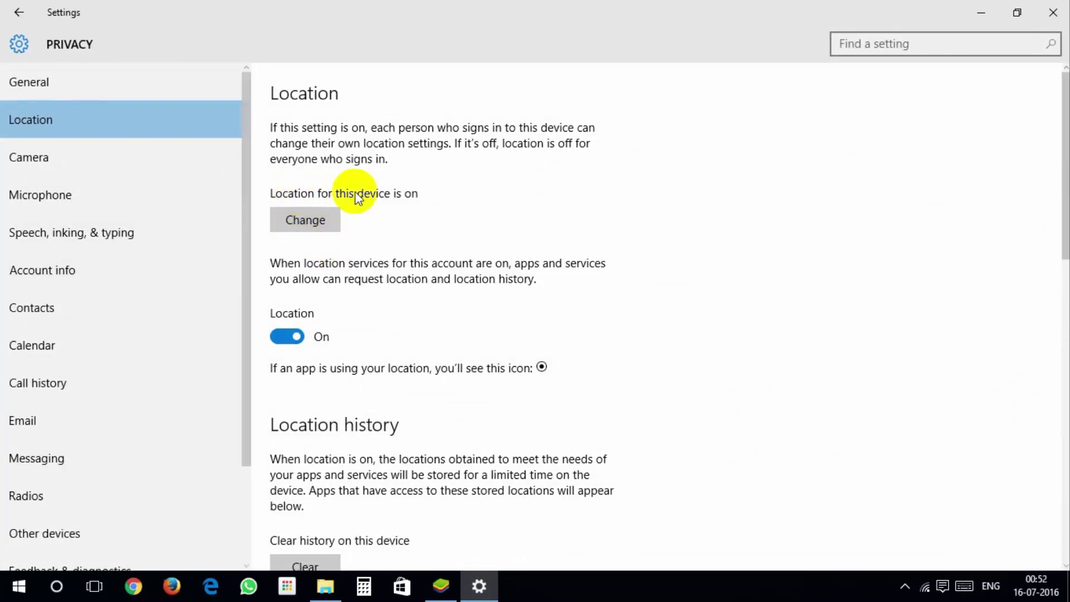
left_click(313, 220)
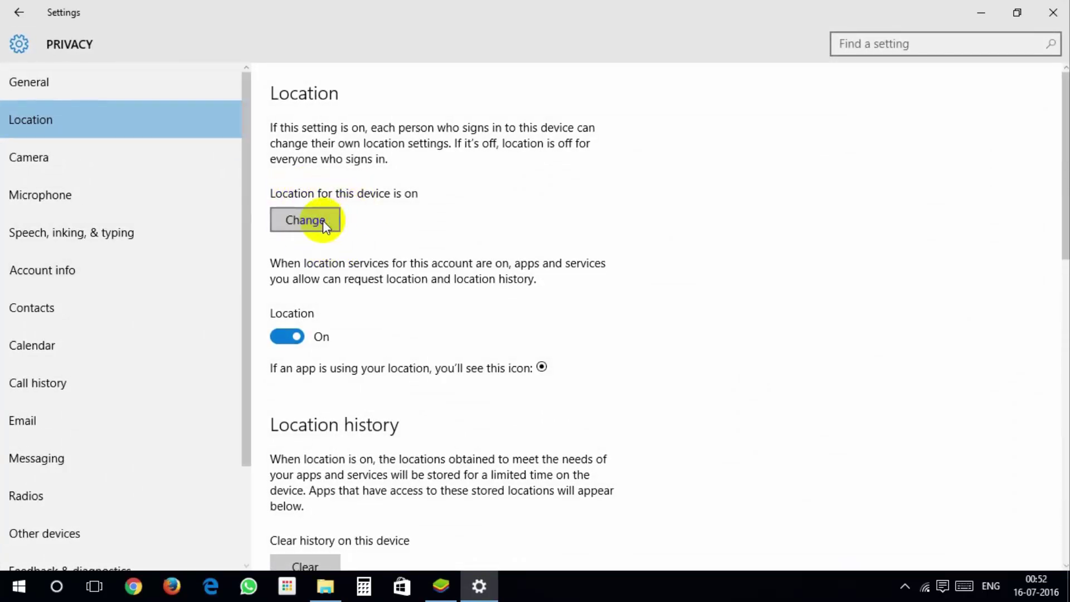
left_click(234, 155)
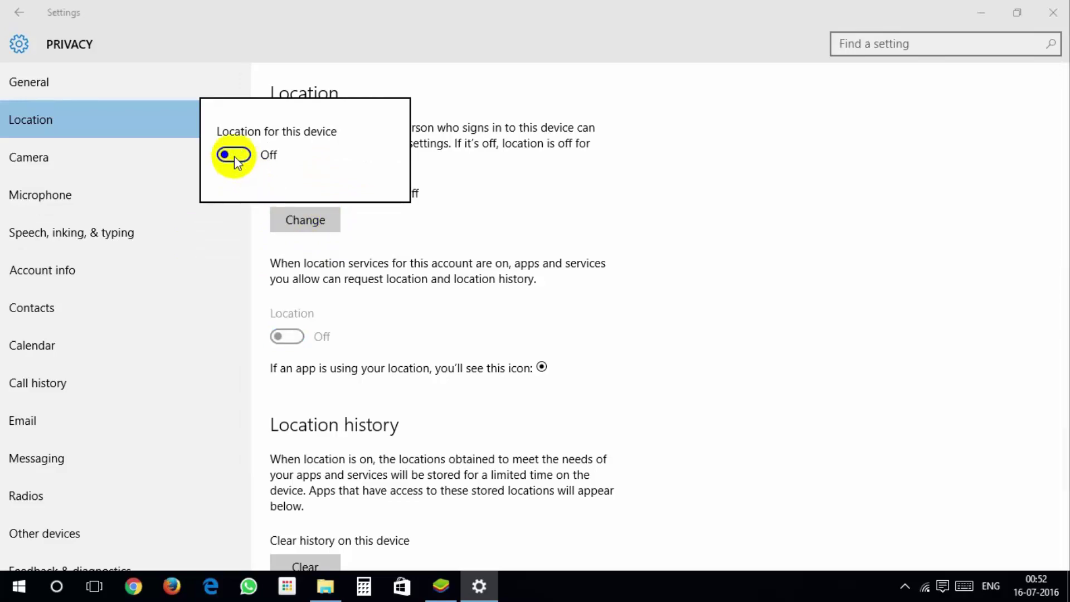
left_click(538, 198)
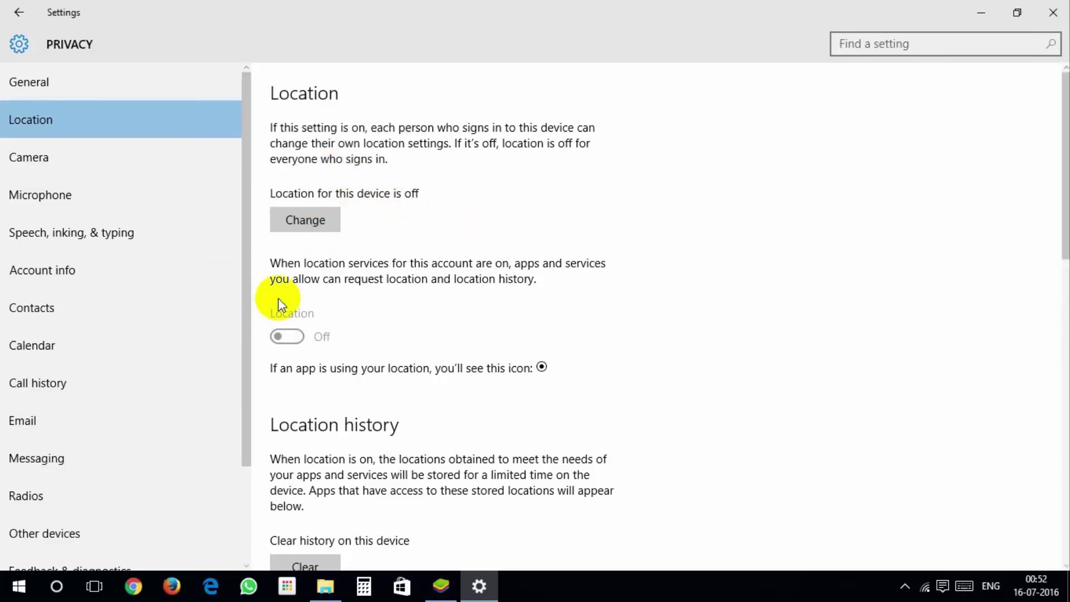
left_click(1053, 12)
- Return to the BlueStacks home screen and launch Pokémon GO to its sign-in screen
left_click(225, 66)
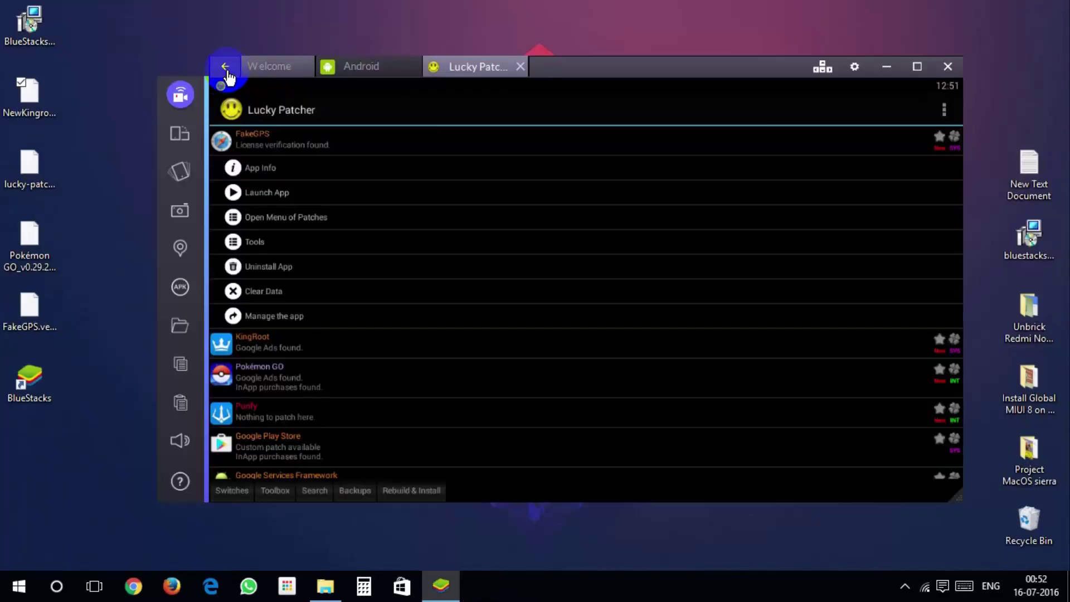
left_click(363, 66)
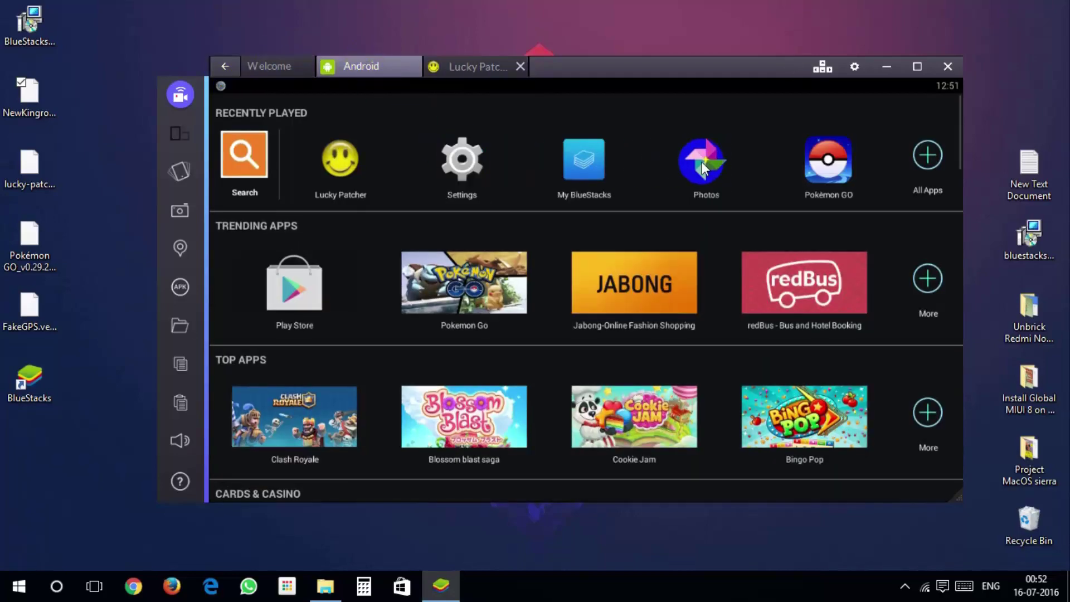
left_click(830, 162)
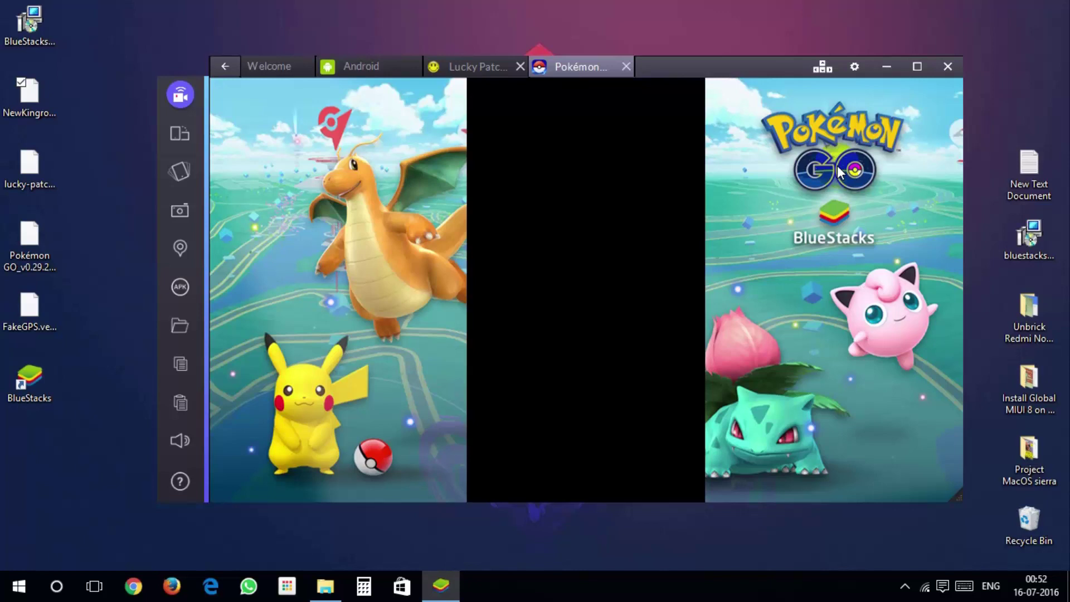
left_click(725, 277)
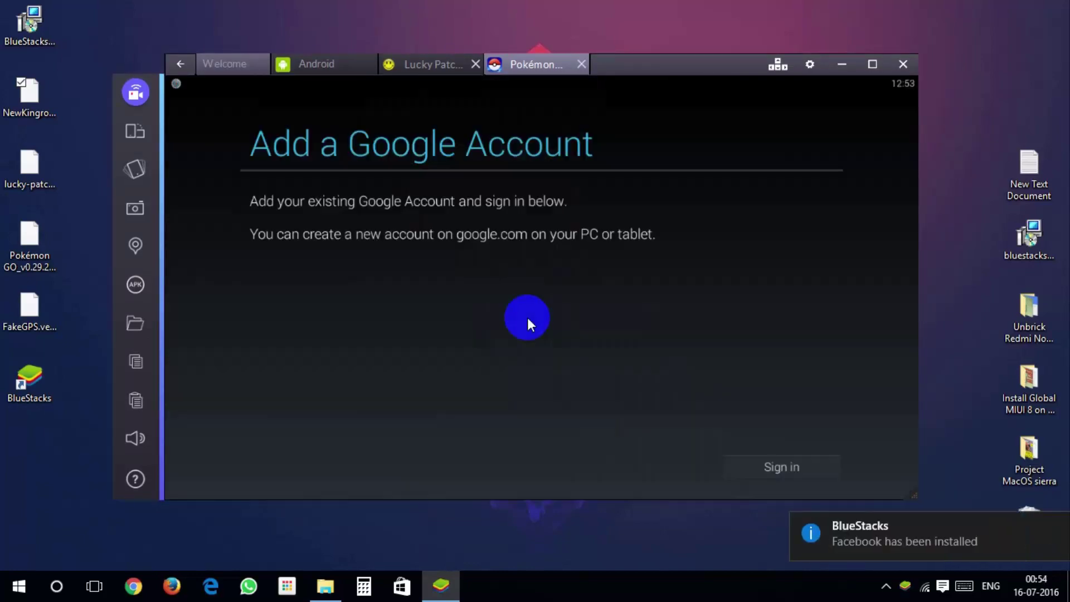
left_click(178, 65)
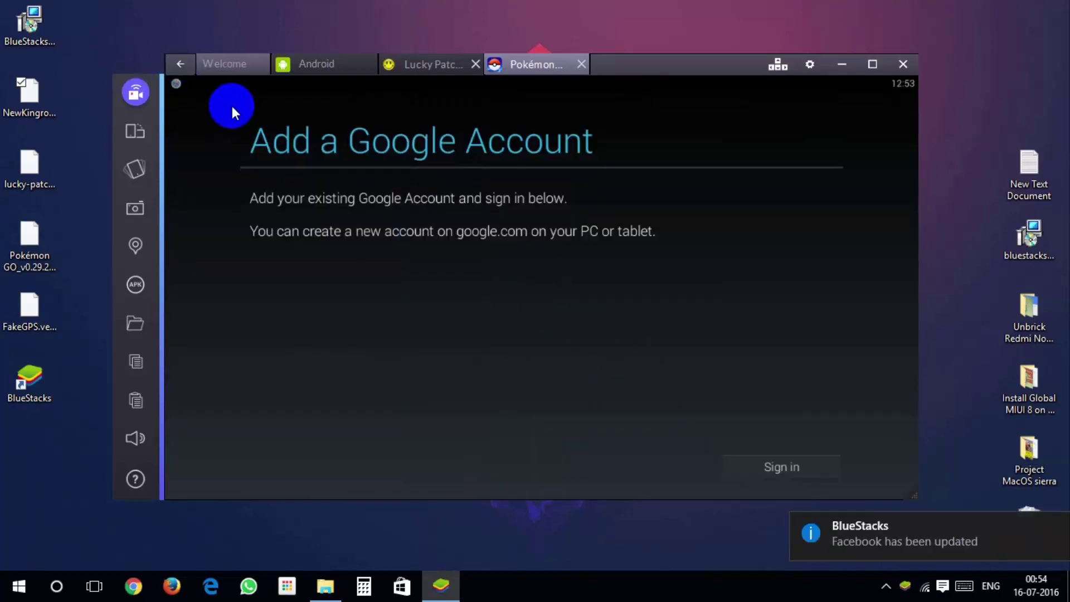
- Sign in with the Google account e-mail and password, accepting the terms and Google services
left_click(776, 466)
key("Tab")
type("**********")
key("Return")
left_click(673, 347)
left_click(327, 278)
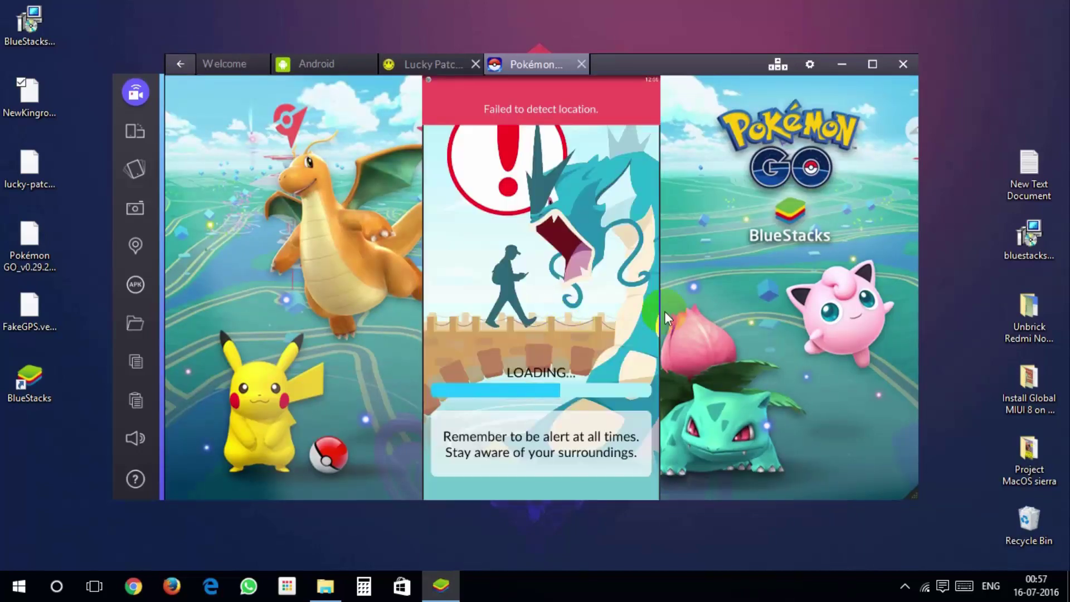
- Accept Pokémon GO's terms of service and advance through the professor's introduction
left_click(571, 440)
left_click(444, 281)
left_click(553, 303)
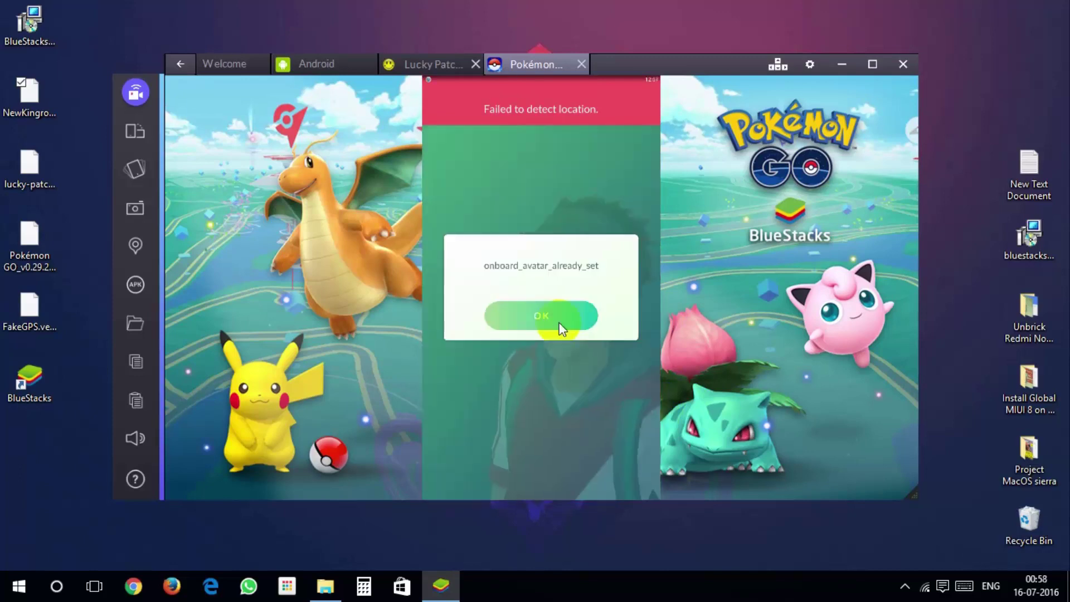
left_click(554, 316)
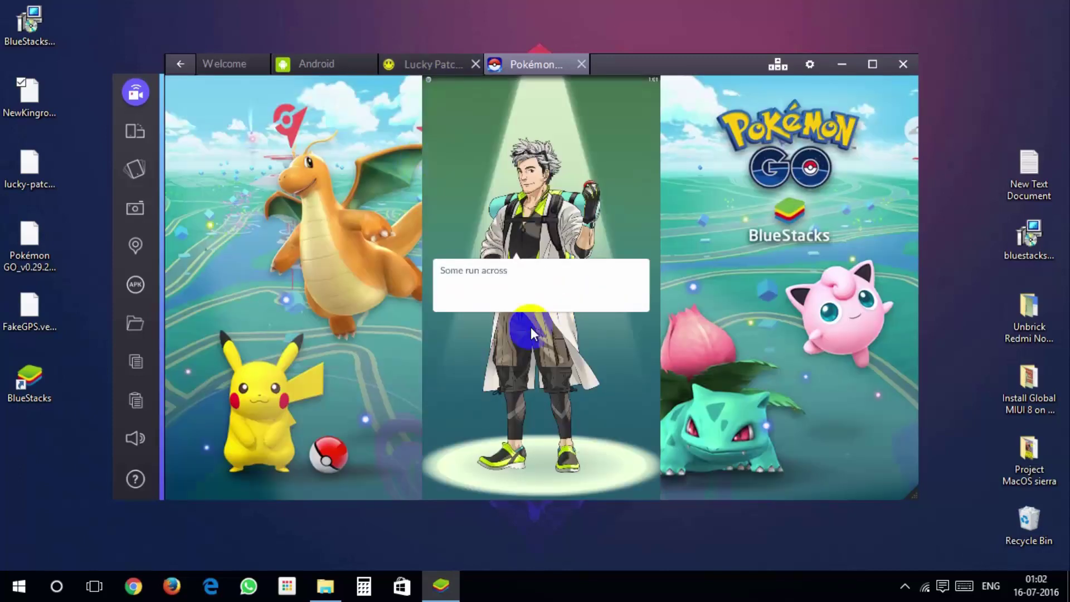
left_click(530, 327)
- Choose the male trainer avatar and confirm it is all set
left_click(477, 327)
left_click(626, 461)
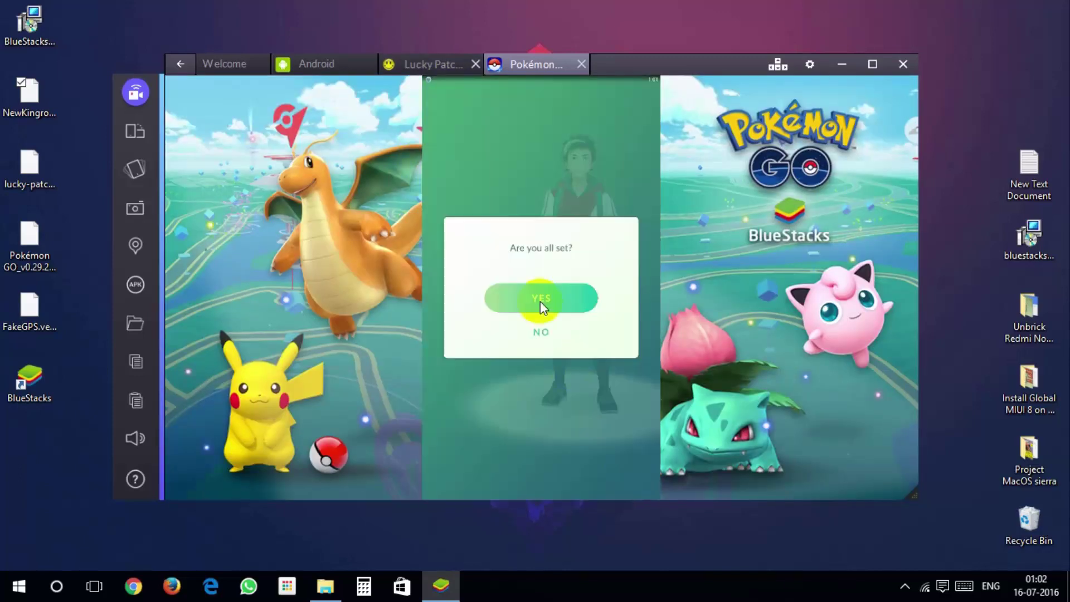
left_click(542, 339)
left_click(567, 366)
left_click(564, 361)
- Enter a trainer nickname and confirm it as final
left_click(517, 280)
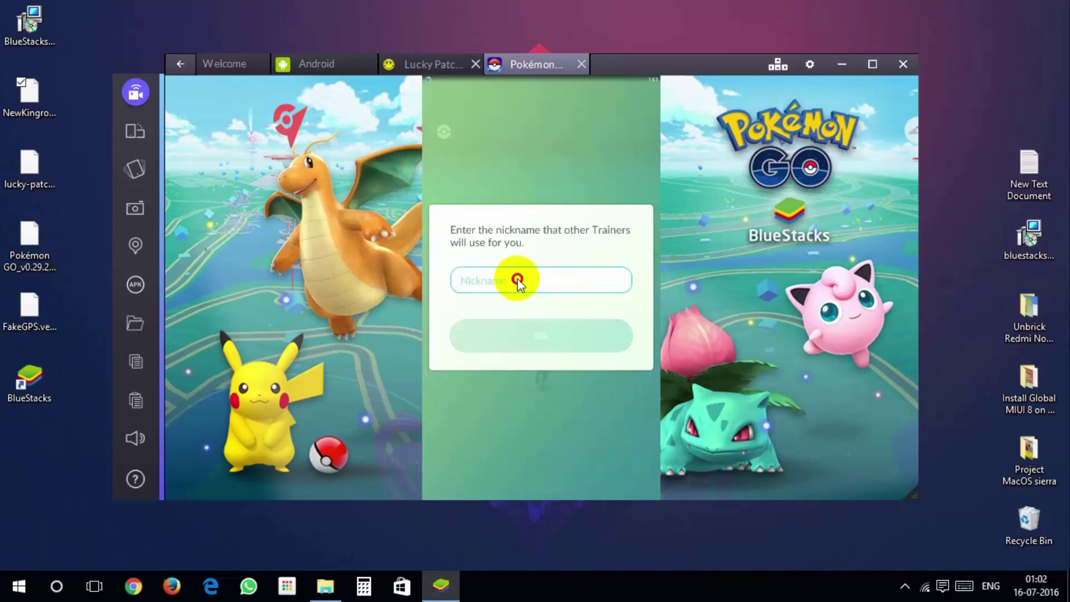
type("kashif19")
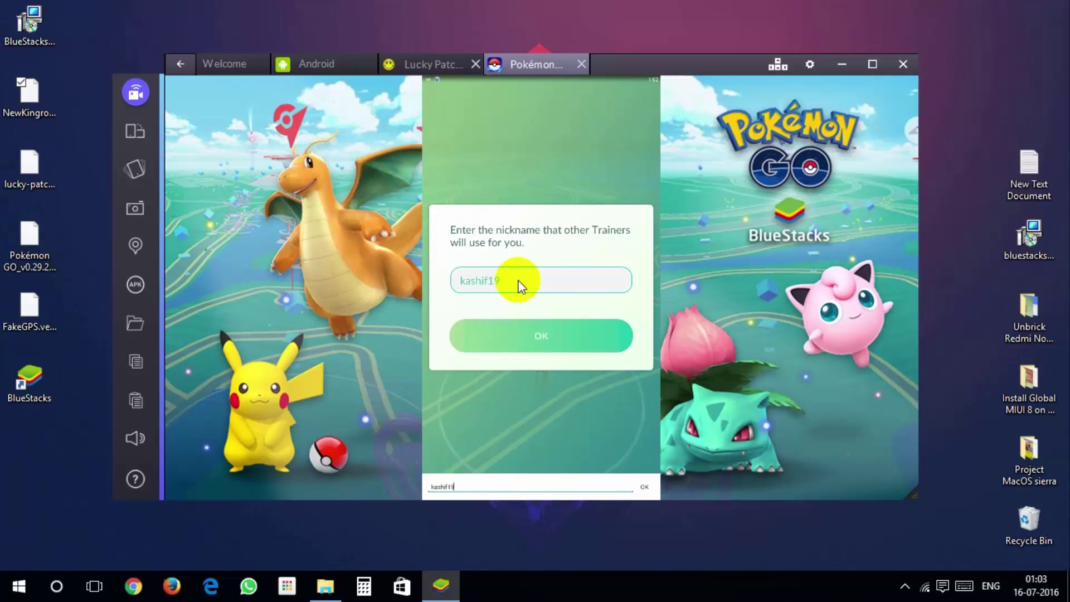
type("98")
left_click(570, 336)
left_click(542, 295)
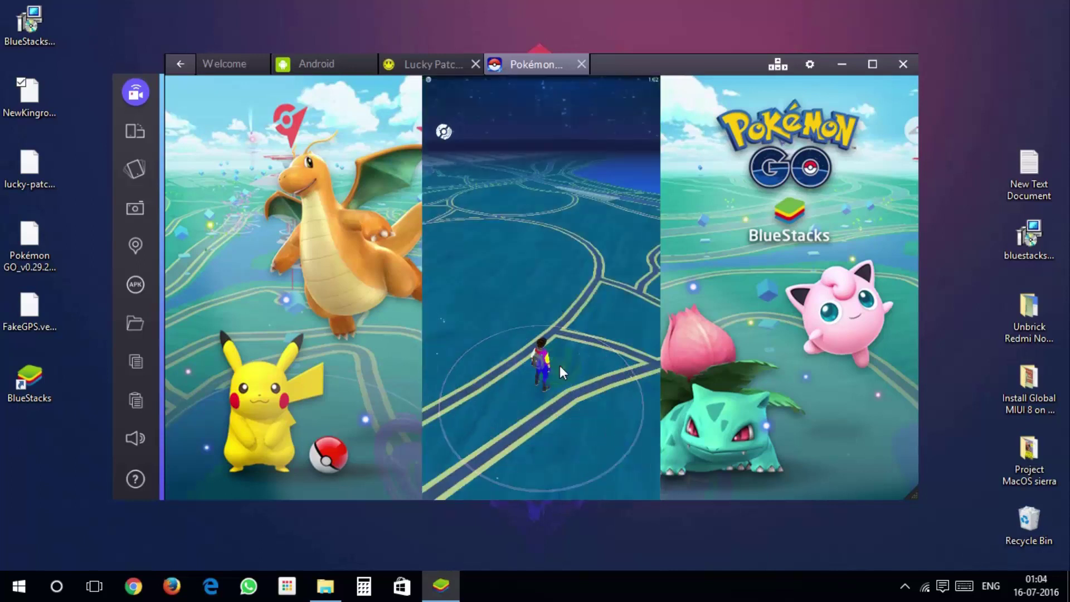
- Go through the professor's Poké Ball tips and reach the map
left_click(568, 362)
left_click(557, 372)
left_click(541, 383)
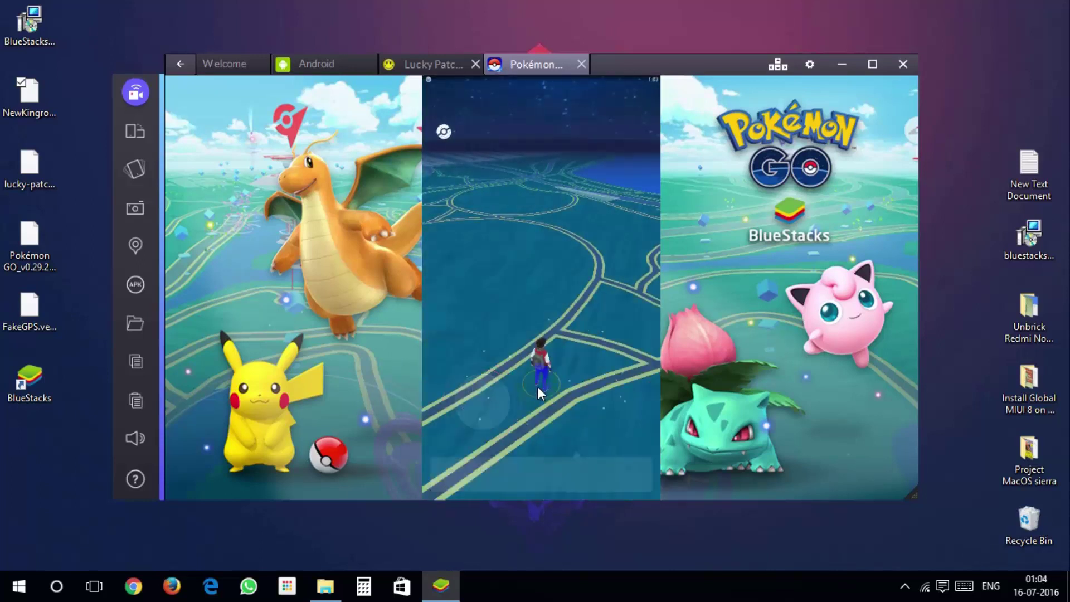
left_click(553, 368)
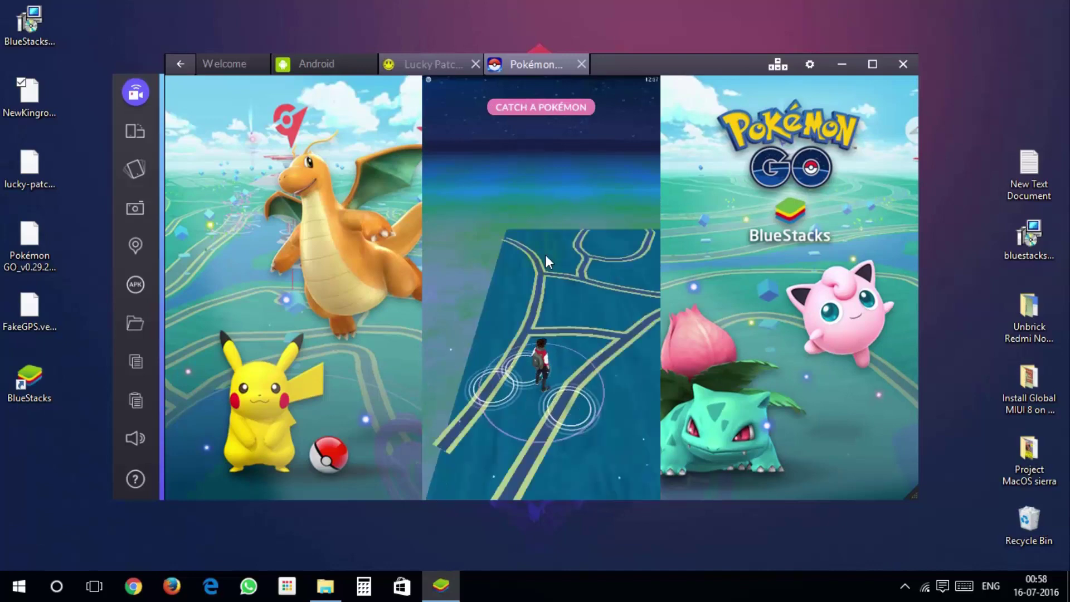
left_click(504, 268)
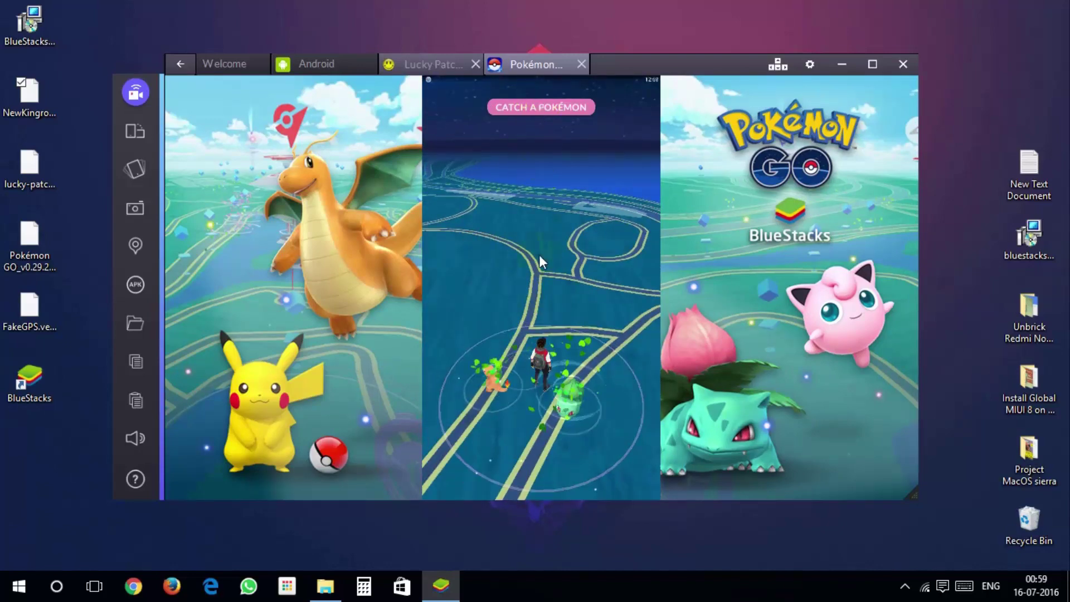
- Start the Bulbasaur encounter with AR off via Maybe Later, and throw a Poké Ball
left_click(567, 382)
left_click(549, 432)
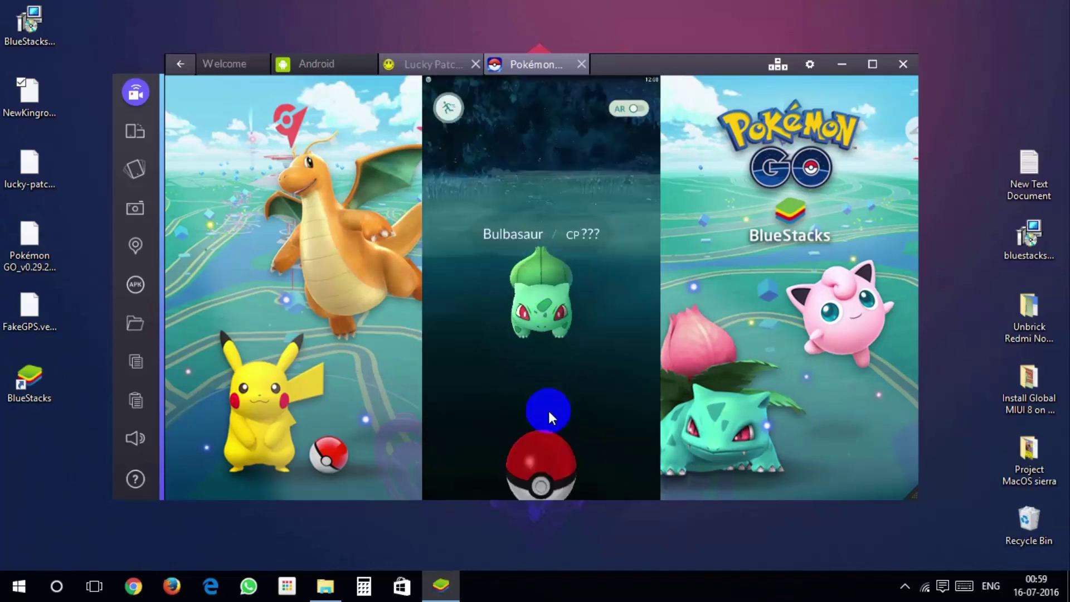
mouse_move(549, 410)
left_mouse_down()
mouse_move(547, 400)
mouse_move(538, 451)
mouse_move(547, 266)
left_mouse_up()
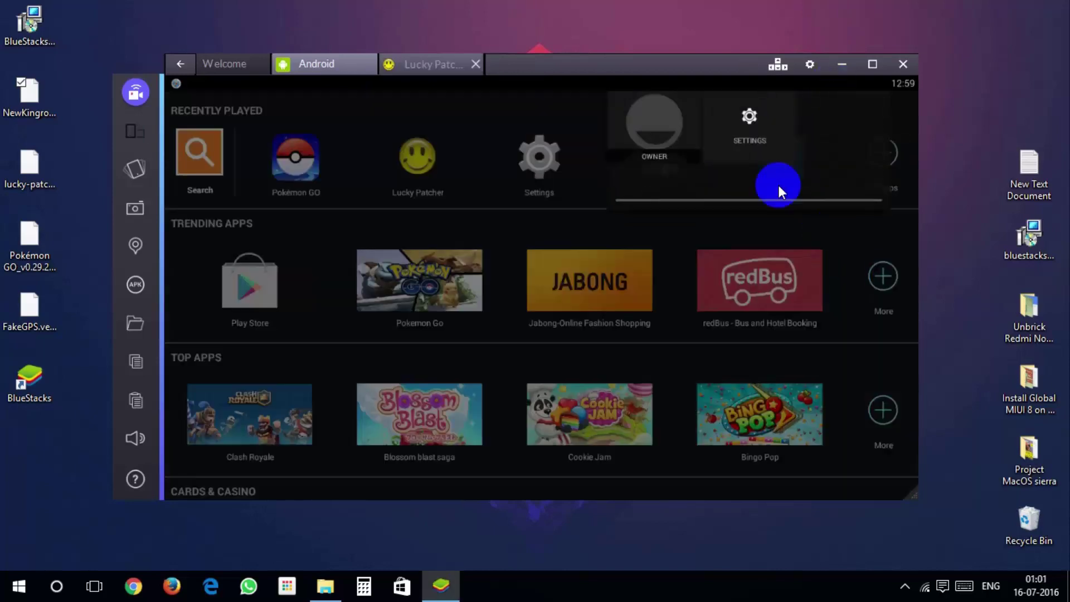
- Remove the Google account through Settings' overflow menu, close Settings, and reopen Pokémon GO
left_click(741, 136)
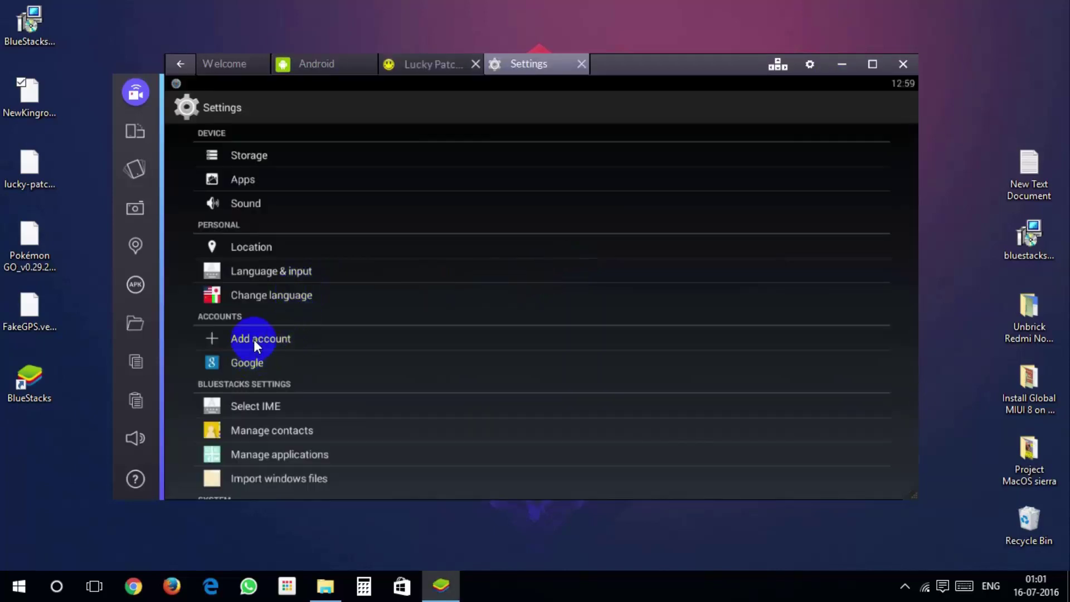
left_click(255, 362)
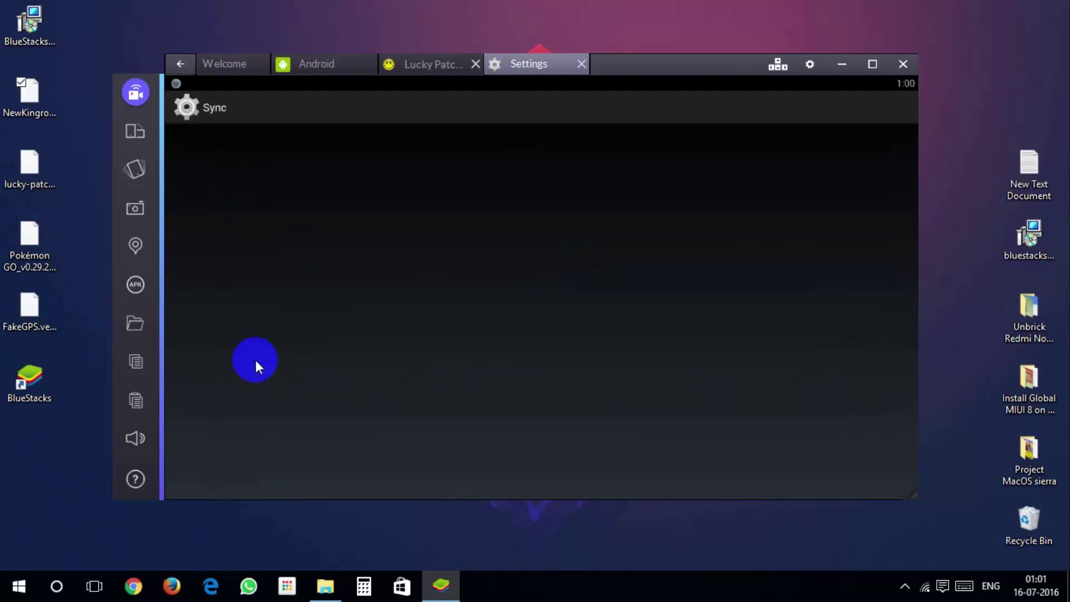
left_click(896, 115)
left_click(871, 166)
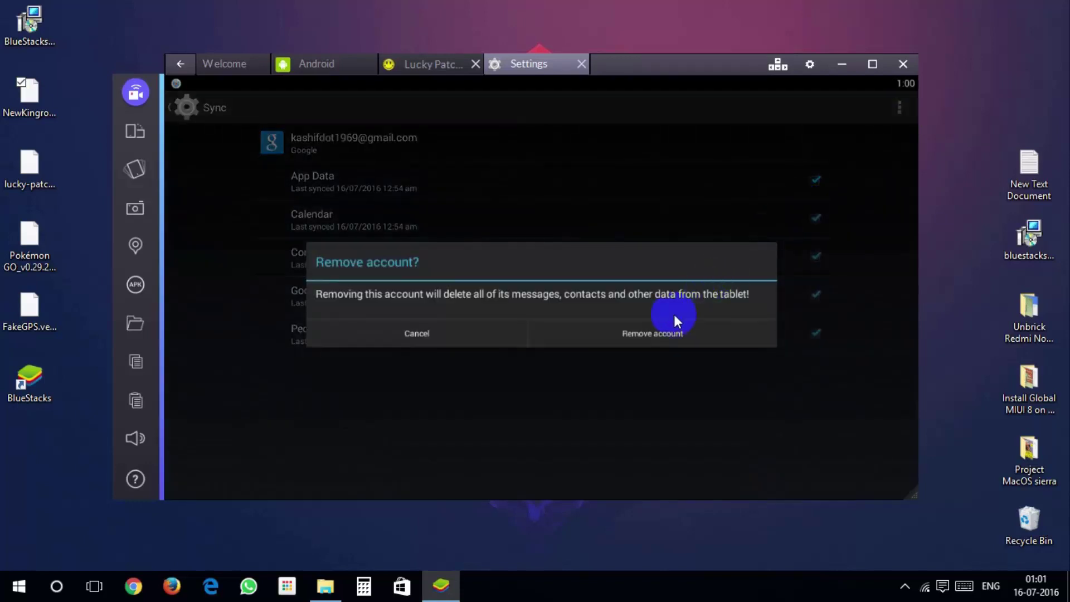
left_click(657, 333)
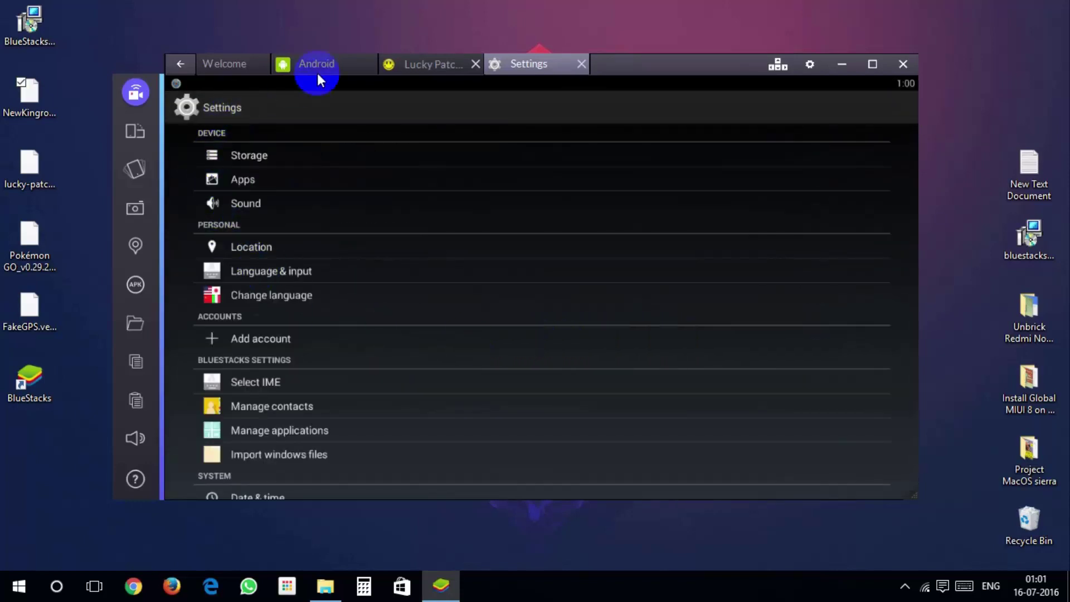
left_click(581, 64)
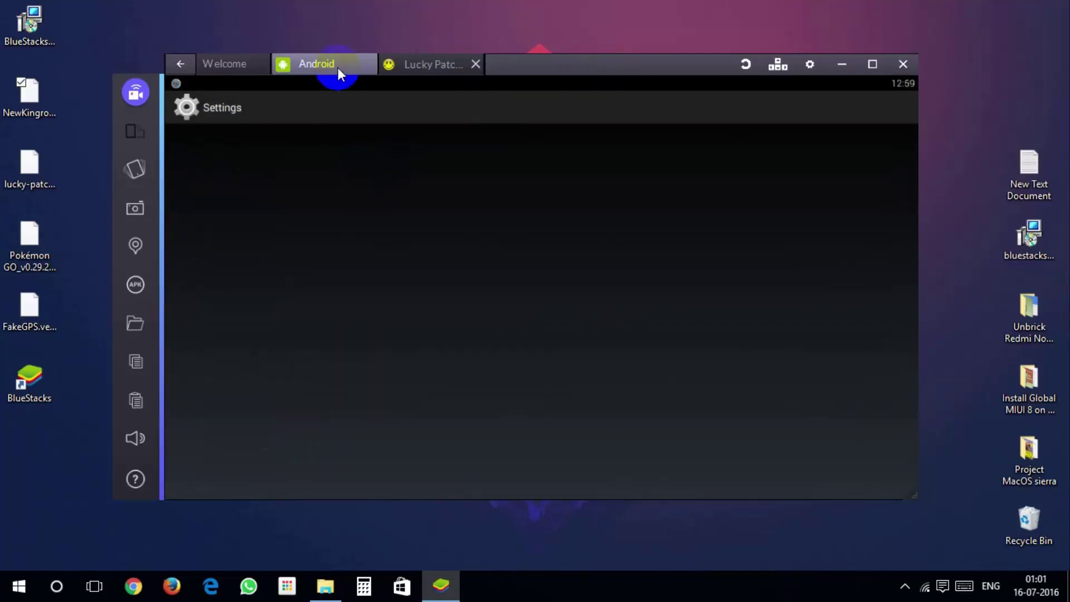
left_click(390, 193)
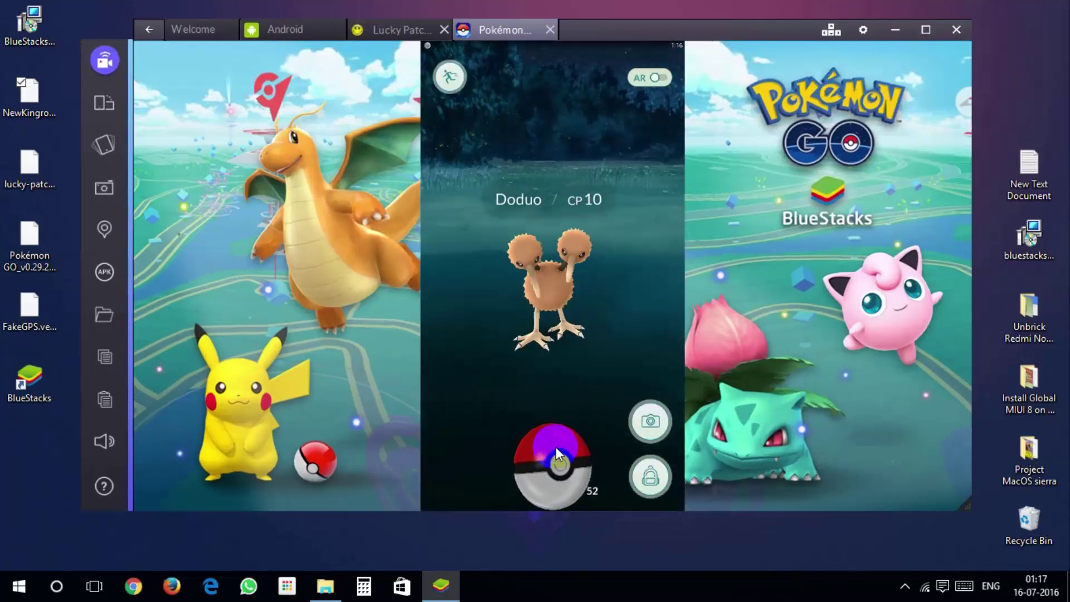
- Catch the CP 10 Doduo, dismiss the 610 XP summary and Pokédex screens, and close its details
left_click_drag(556, 454, 581, 357)
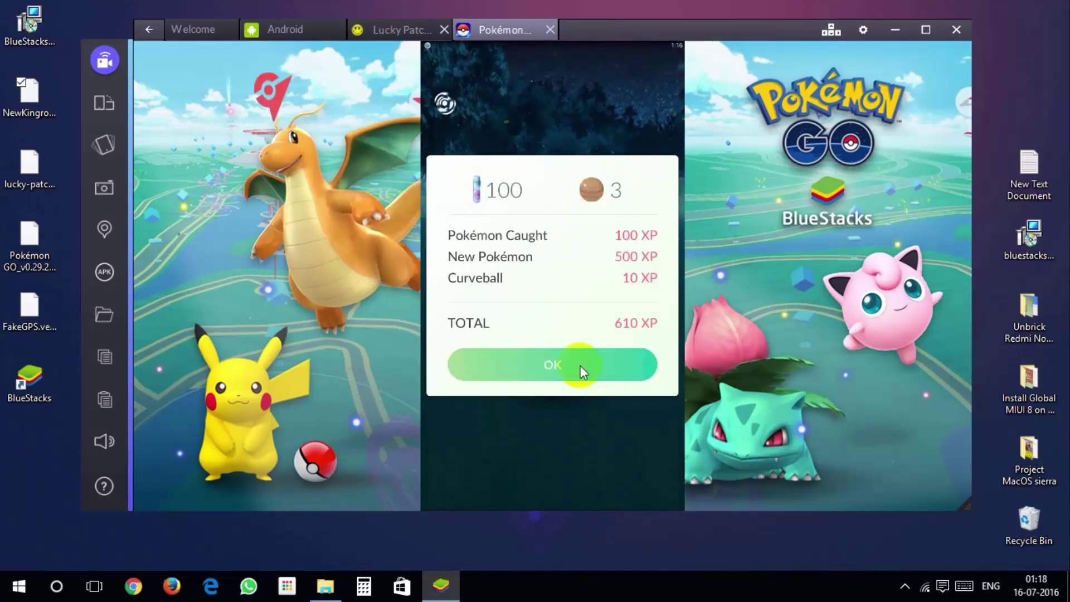
left_click(579, 363)
left_click(644, 292)
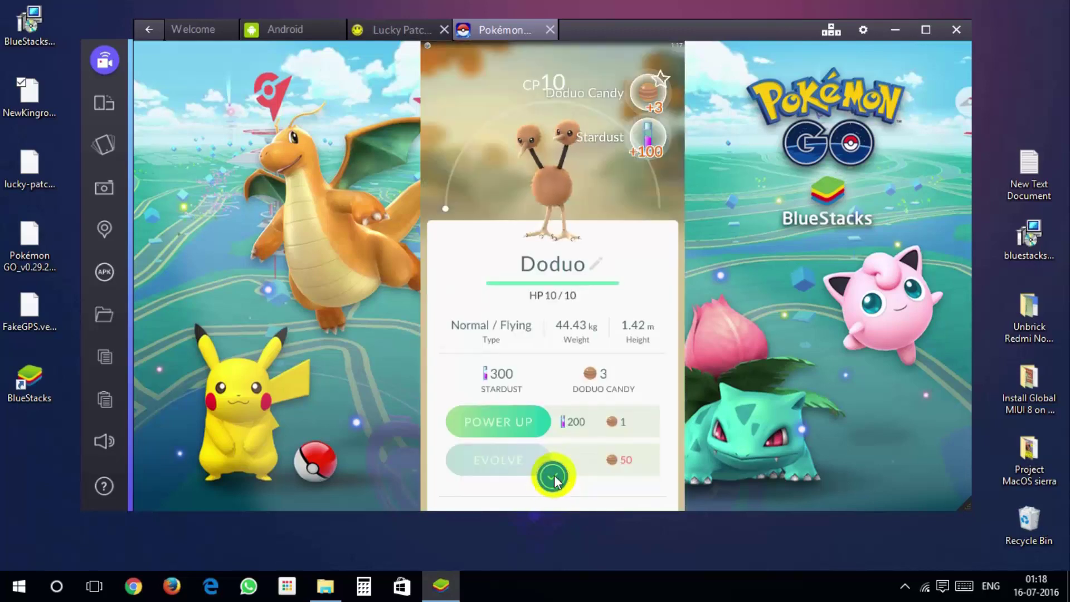
left_click(552, 477)
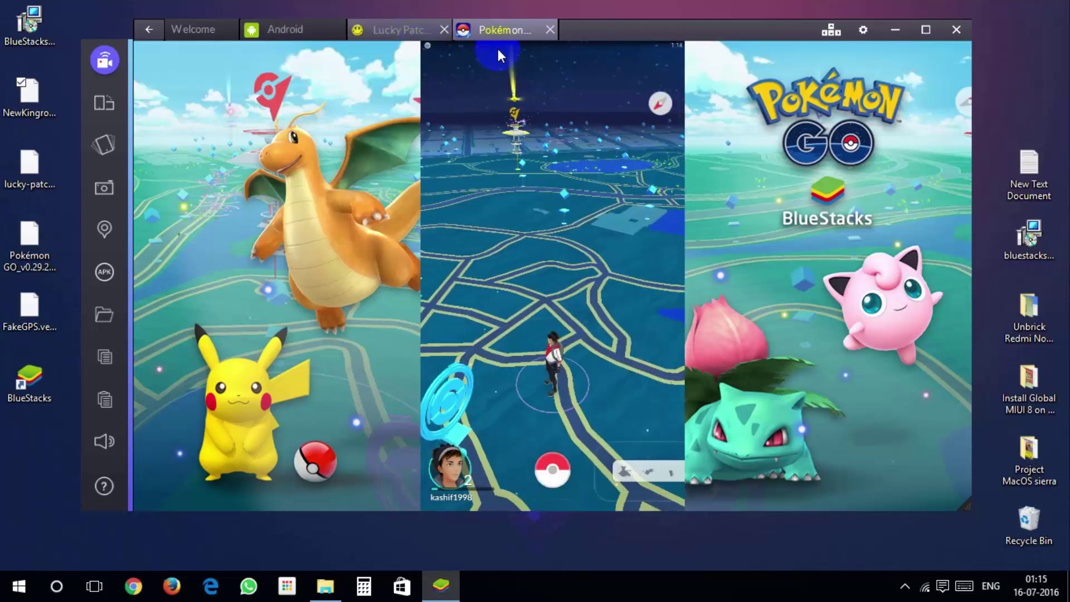
- Set FakeGPS to a Central Park spot by the Metropolitan Museum of Art and return to Pokémon GO
left_click_drag(496, 47, 519, 242)
left_click(580, 192)
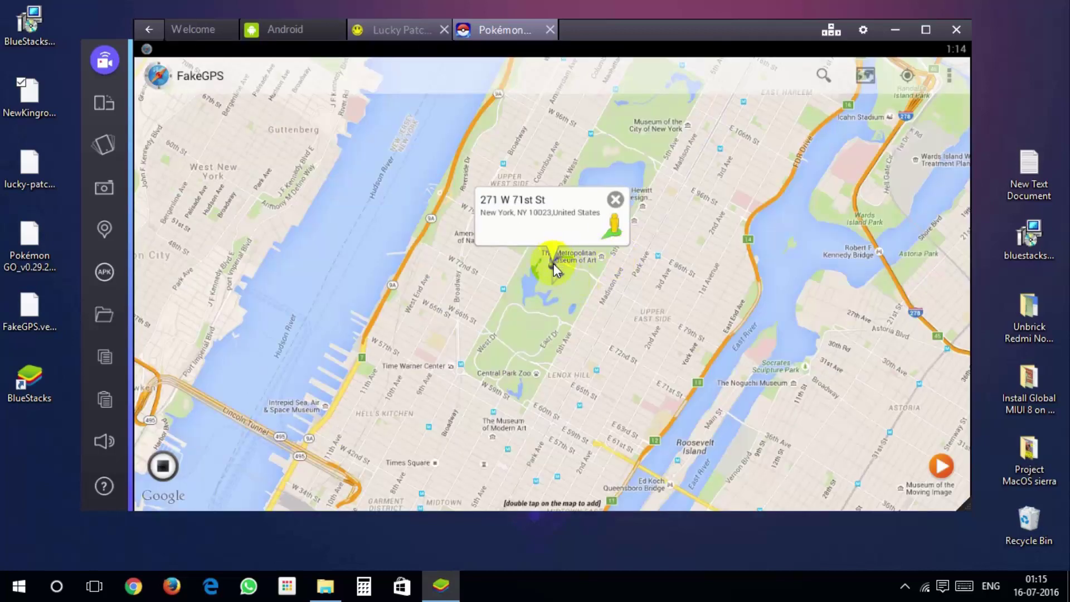
left_click(554, 267)
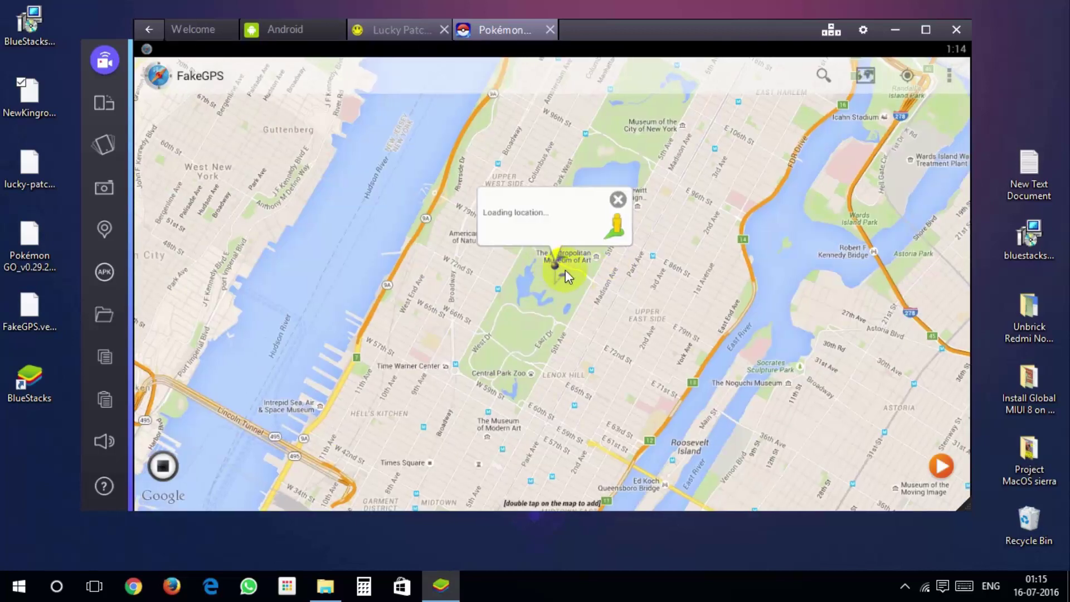
left_click(875, 519)
left_click(941, 466)
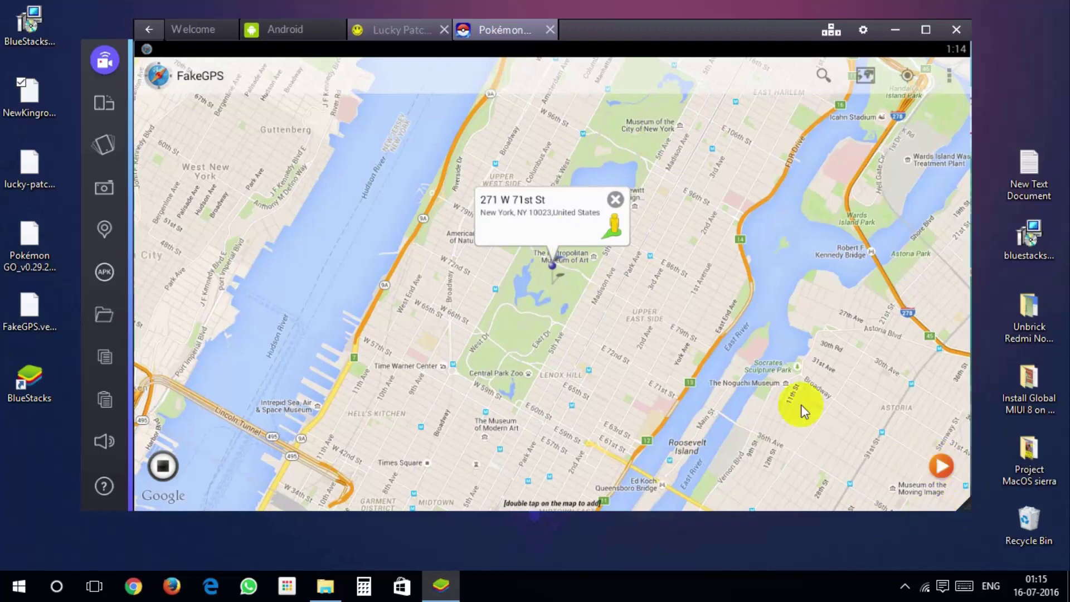
right_click(563, 303)
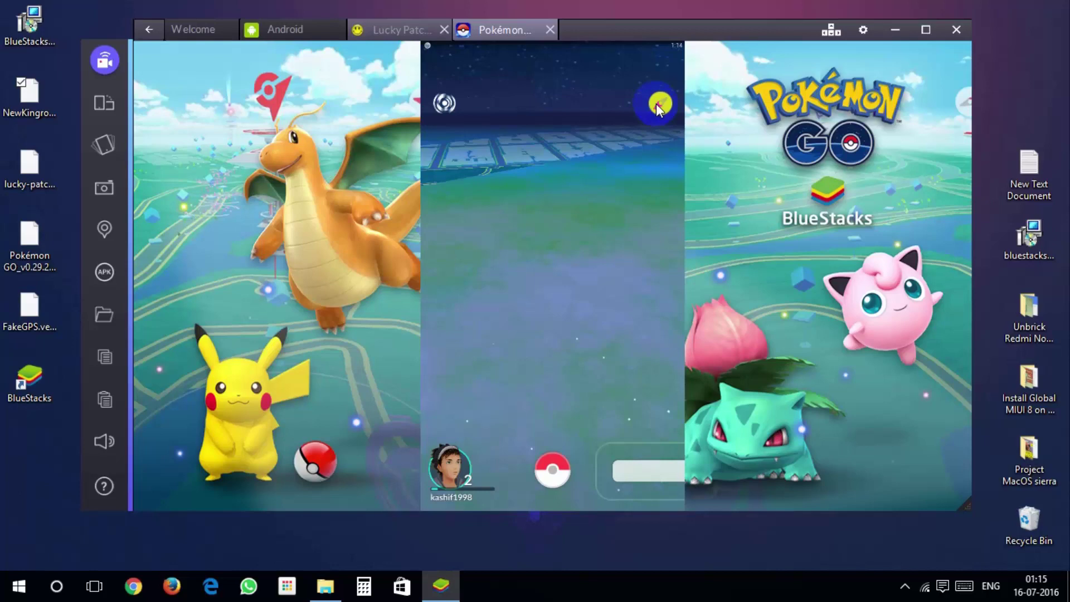
- Open the nearby PokéStop's disc screen on the reloaded map
left_click(532, 367)
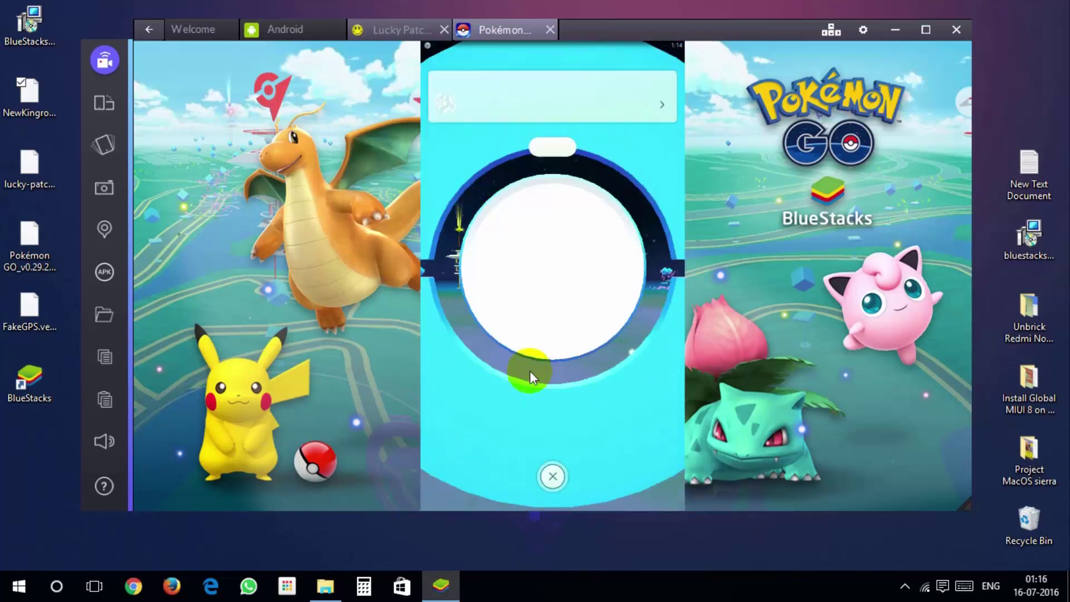